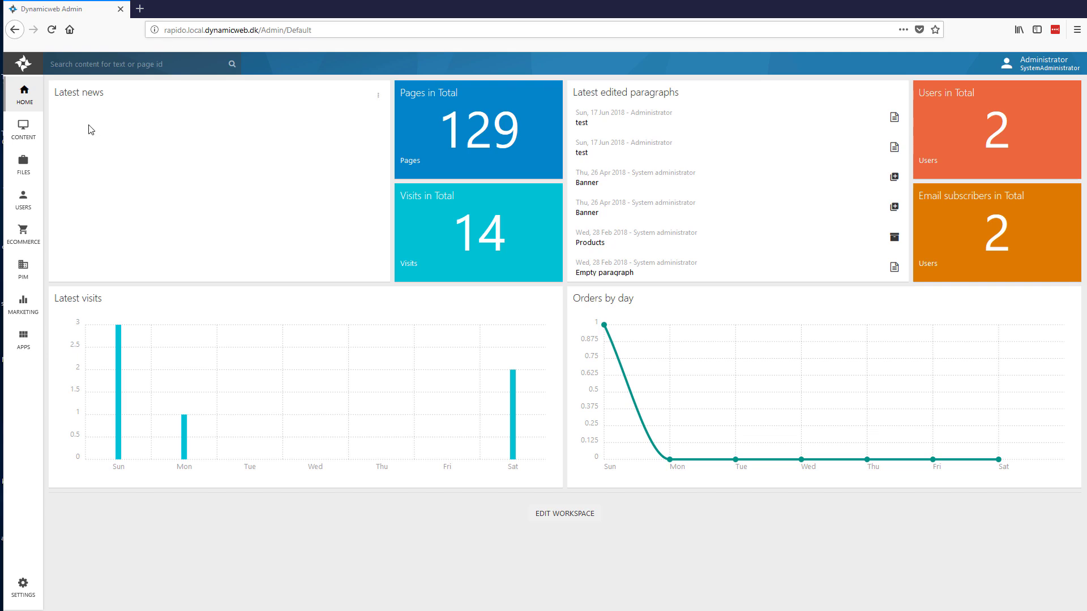
Preview the English website's Frontpage from the content tree, look through the page and close the preview.
{"action": "left_click", "coordinate": [23, 129]}
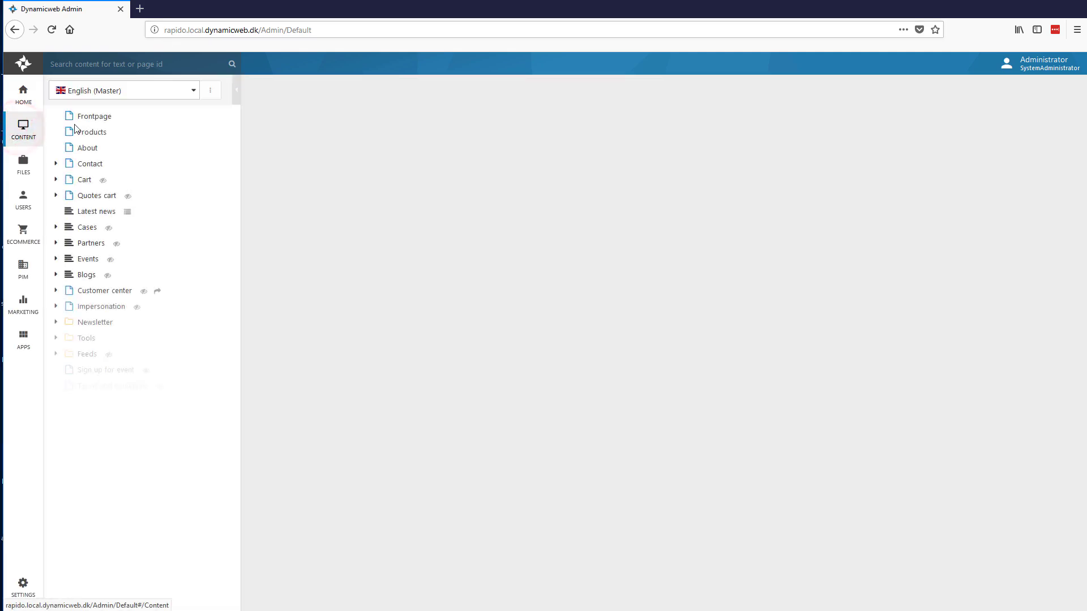
{"action": "right_click", "coordinate": [99, 121]}
{"action": "left_click", "coordinate": [186, 132]}
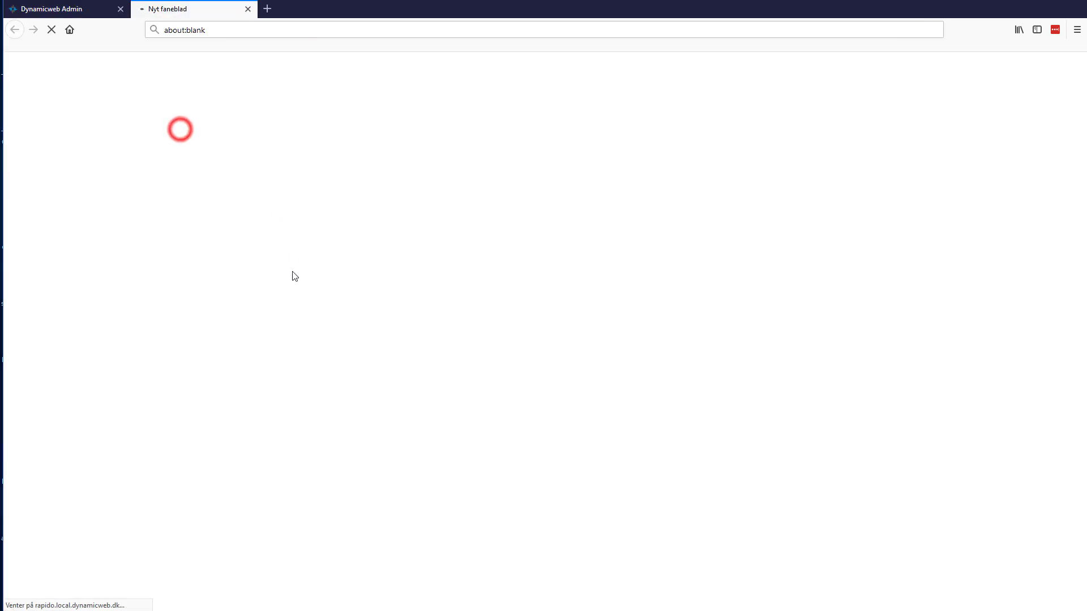
{"action": "scroll", "coordinate": [237, 315], "scroll_direction": "down", "scroll_amount": 7}
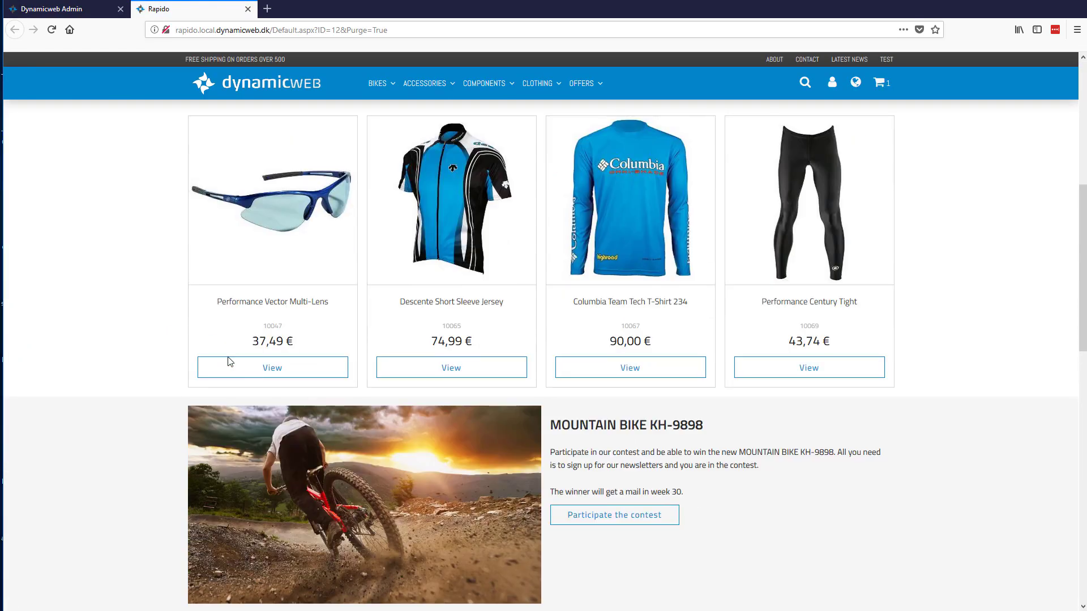
{"action": "left_click", "coordinate": [248, 9]}
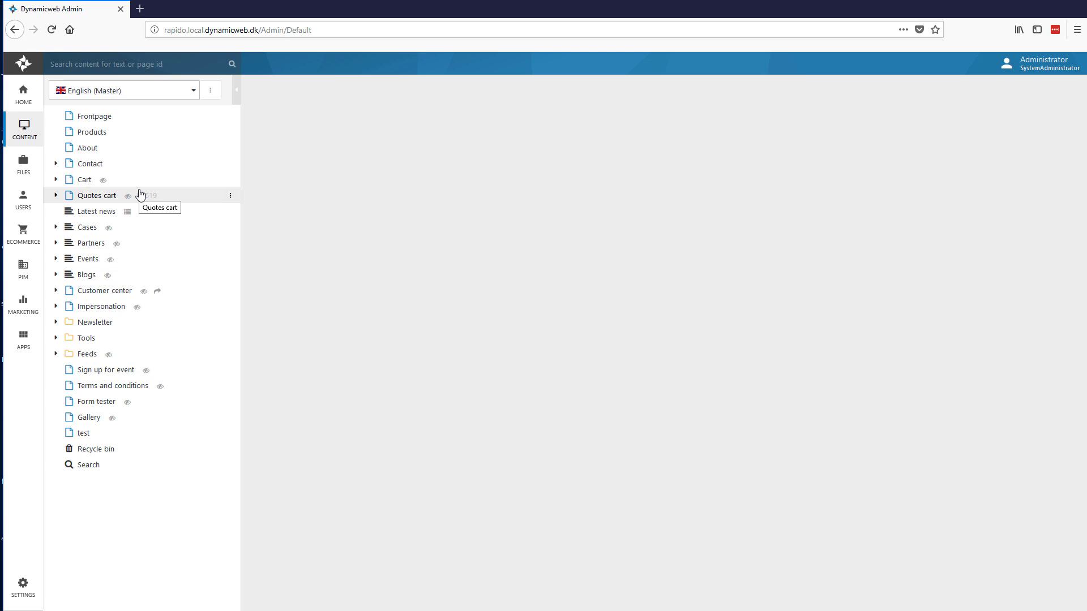
Open the English website's settings in the Websites app and browse the layout templates available for it.
{"action": "left_click", "coordinate": [22, 346]}
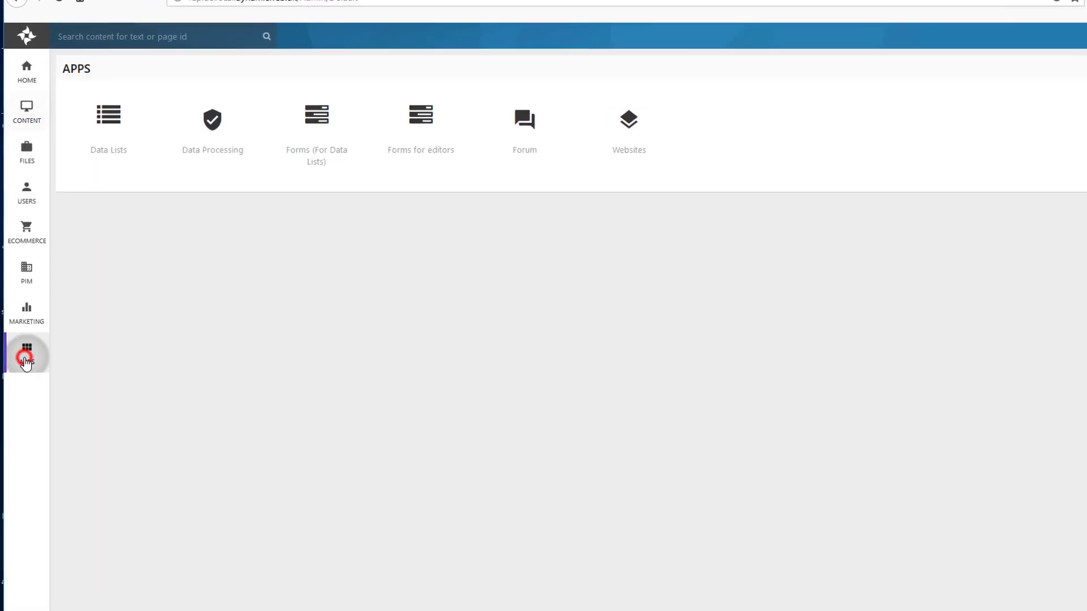
{"action": "left_click", "coordinate": [629, 132]}
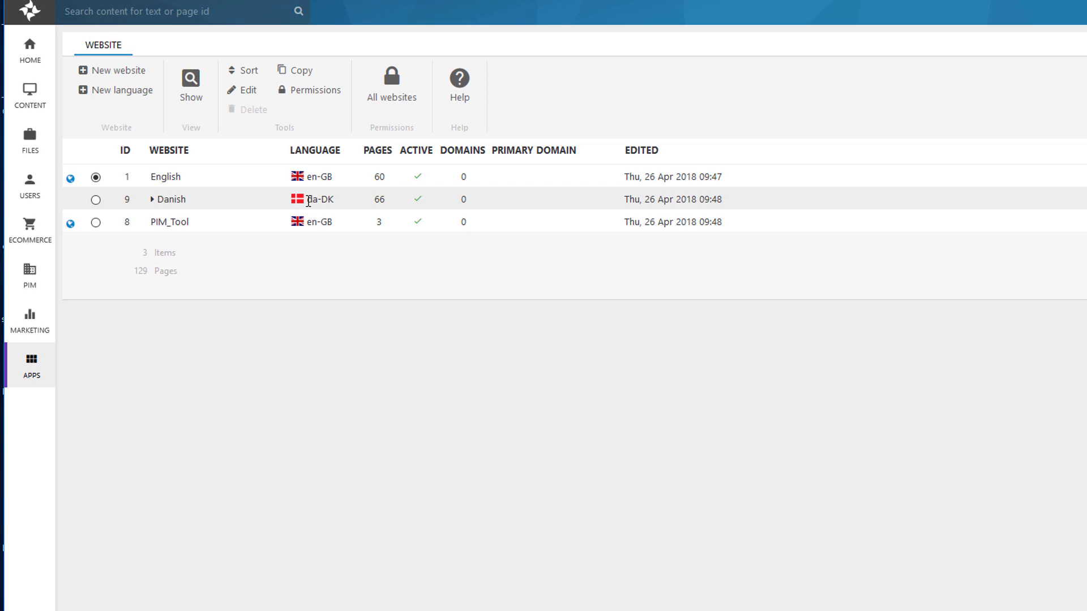
{"action": "left_click", "coordinate": [165, 177]}
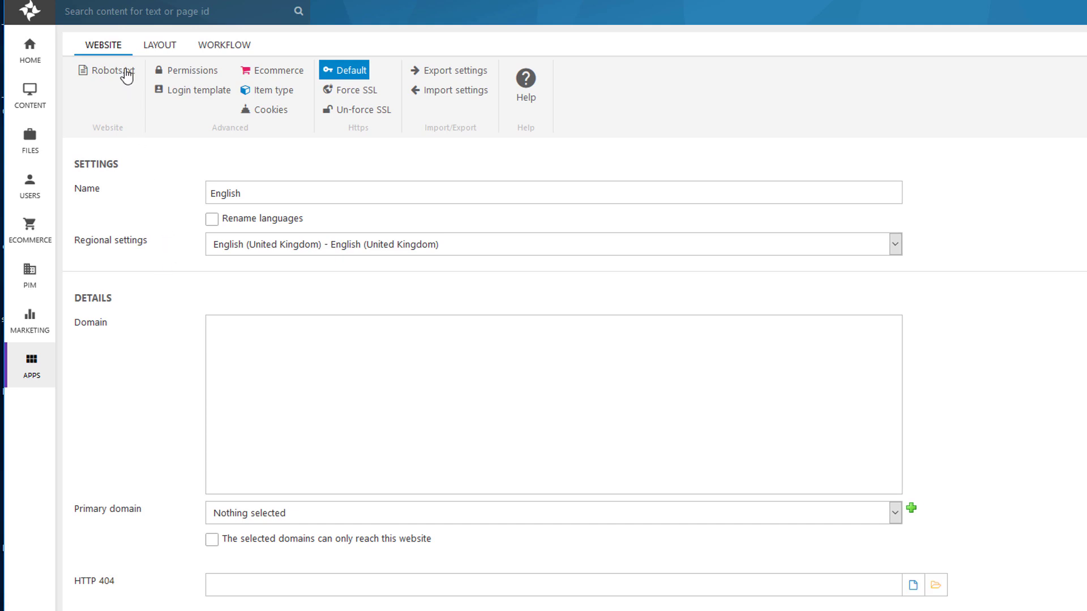
{"action": "left_click", "coordinate": [159, 47]}
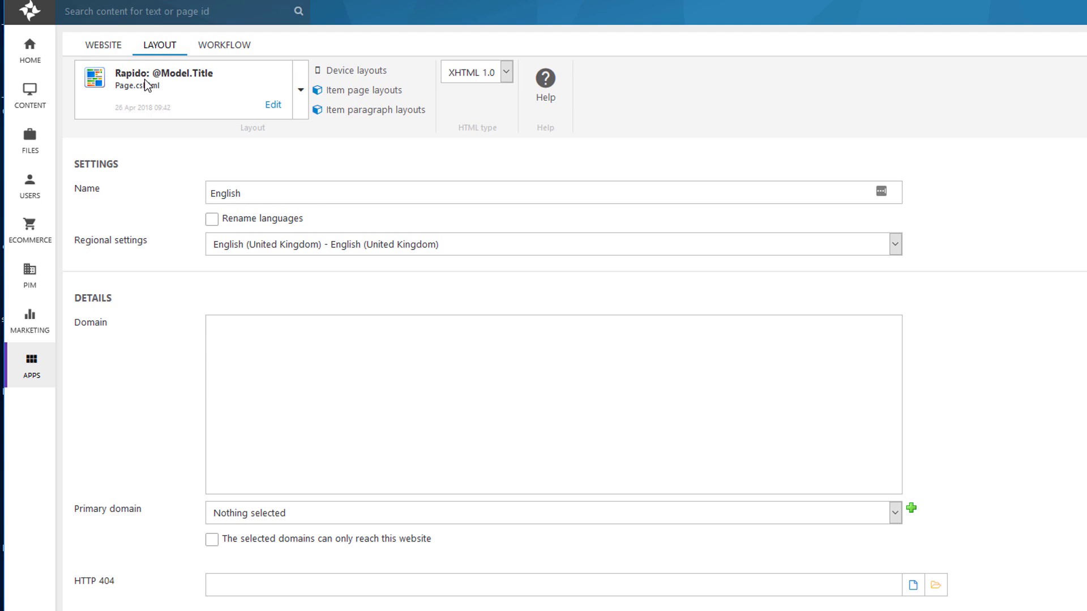
{"action": "left_click", "coordinate": [301, 89]}
{"action": "left_click_drag", "start_coordinate": [302, 137], "coordinate": [300, 228]}
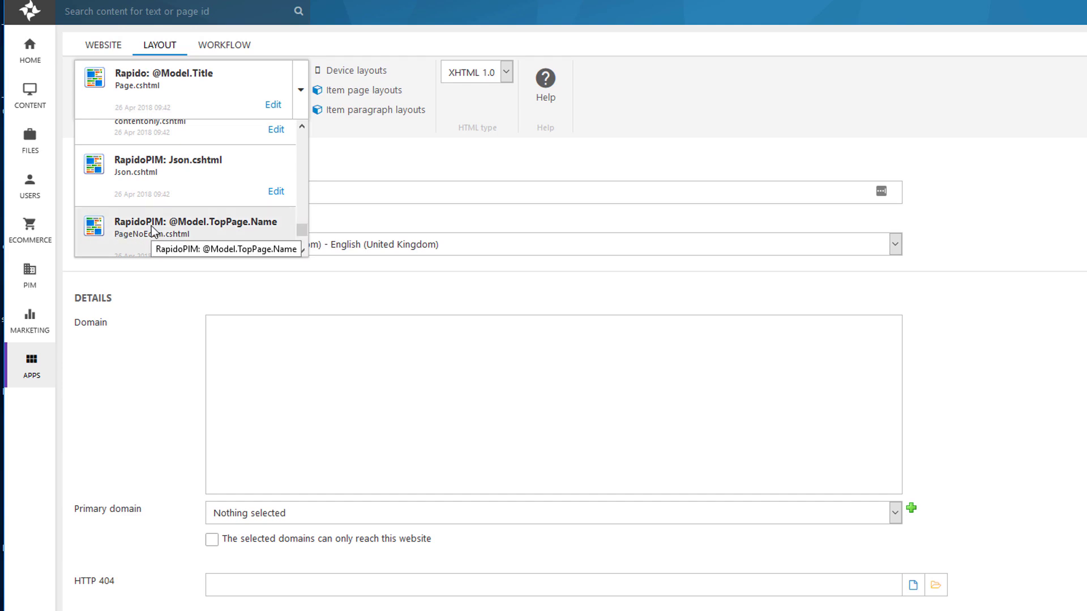
Expand the Templates folder and its Designs subfolder in the file archive.
{"action": "left_click", "coordinate": [21, 105]}
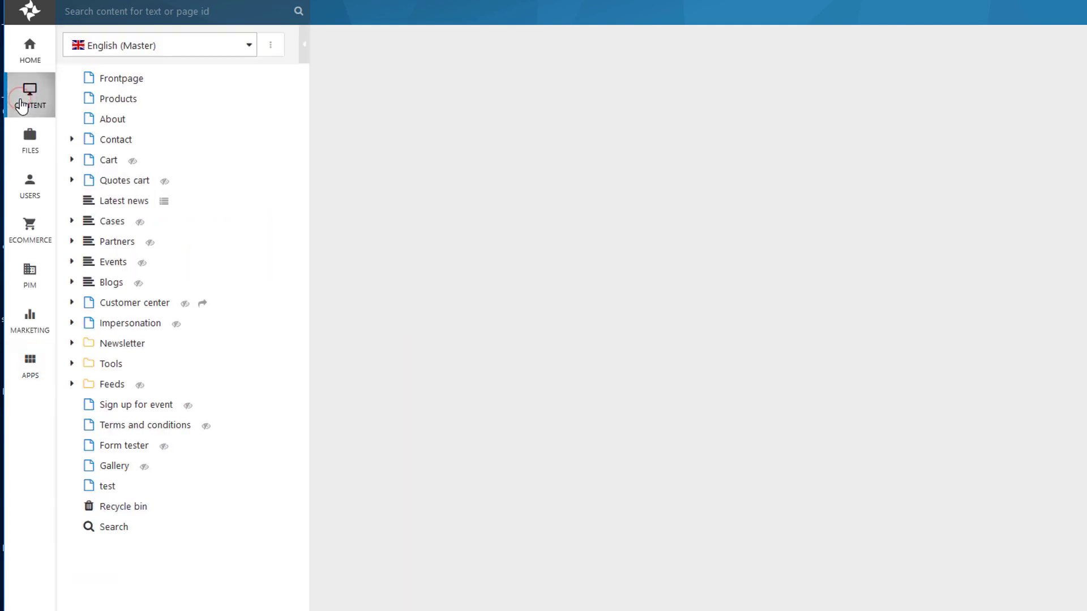
{"action": "left_click", "coordinate": [31, 141]}
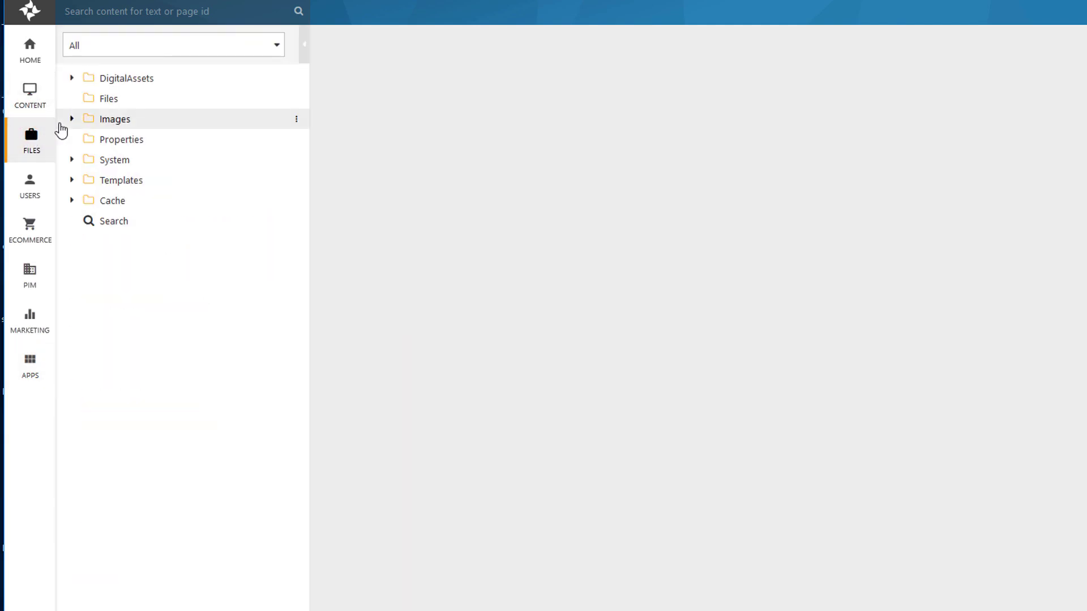
{"action": "left_click", "coordinate": [72, 180]}
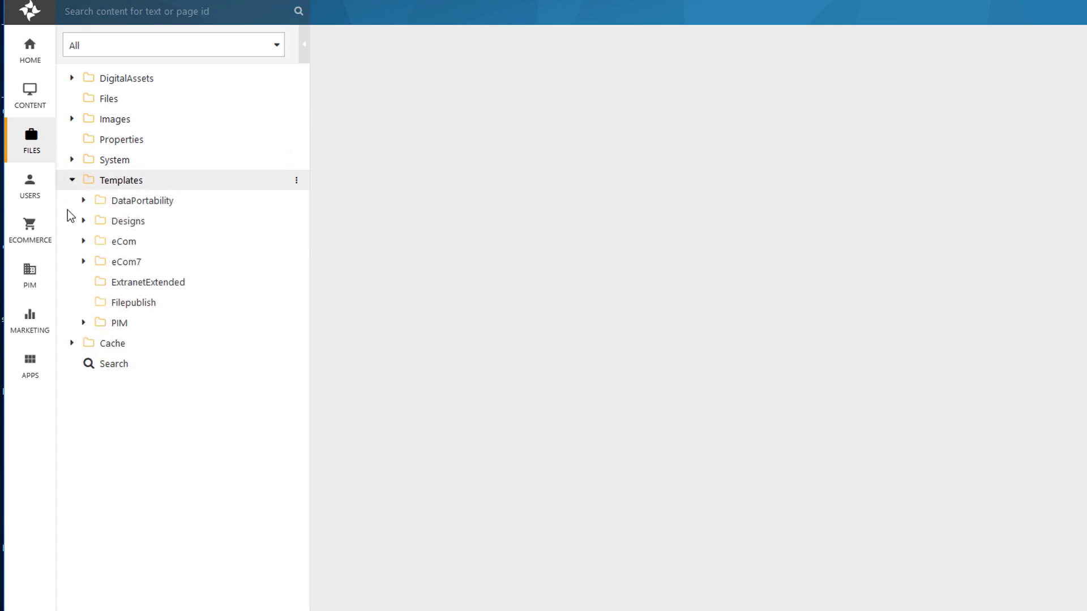
{"action": "left_click", "coordinate": [85, 221]}
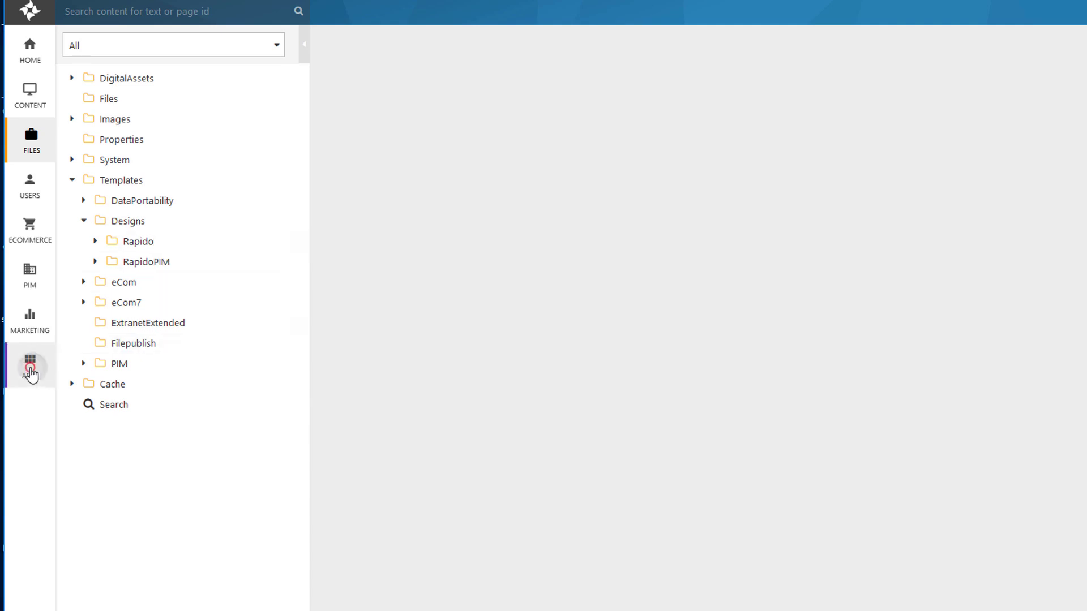
Return to the English website's layout settings, review the start of the layout template list and close it.
{"action": "left_click", "coordinate": [30, 367]}
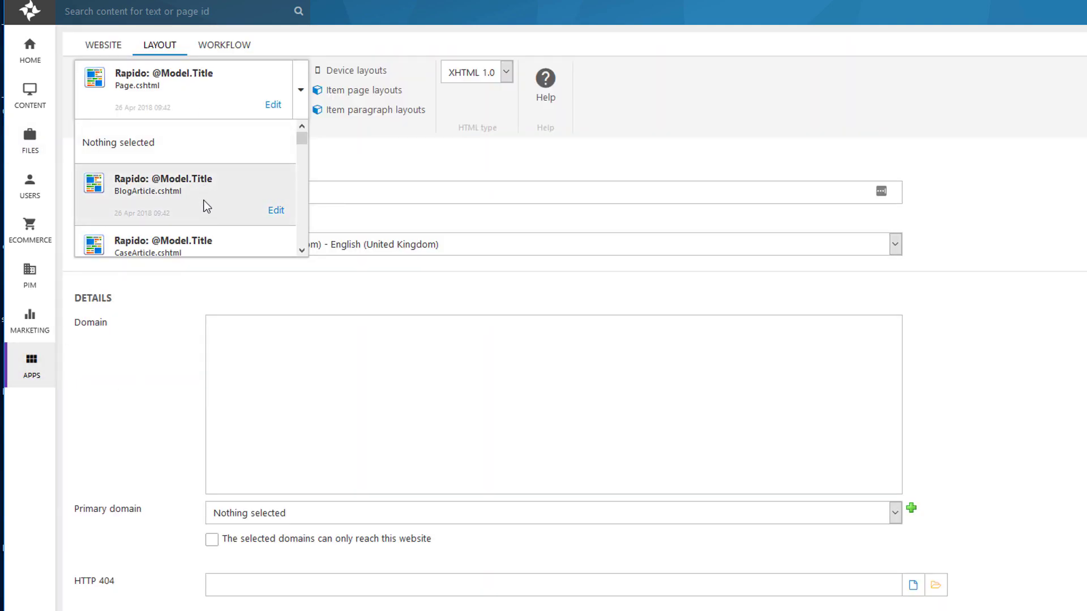
{"action": "scroll", "coordinate": [206, 202], "scroll_direction": "down", "scroll_amount": 1}
{"action": "scroll", "coordinate": [208, 170], "scroll_direction": "up", "scroll_amount": 1}
{"action": "left_click", "coordinate": [358, 41]}
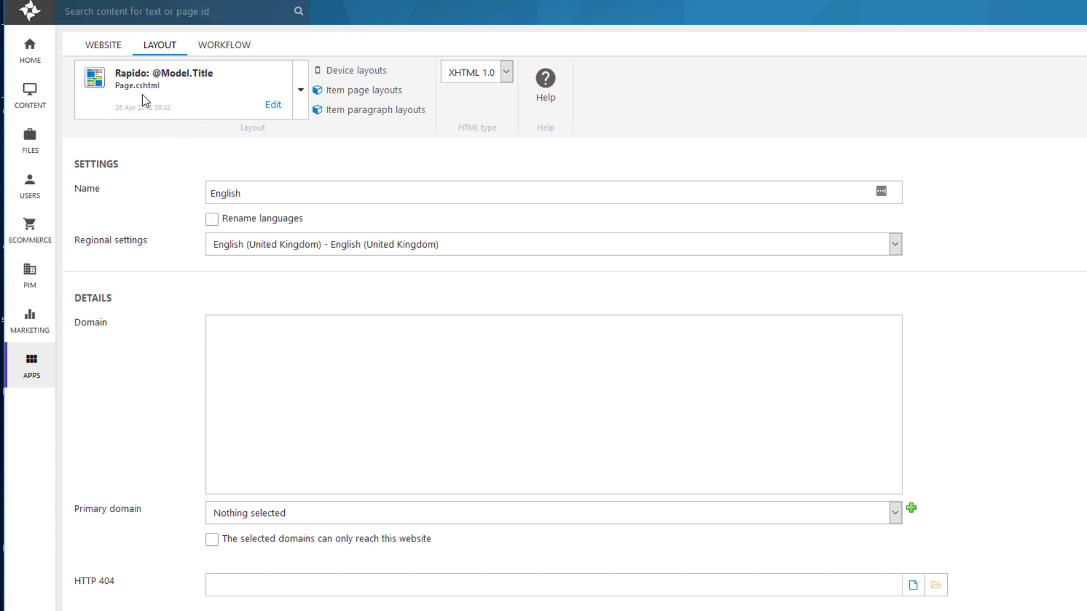
Open Page.cshtml from the Rapido design folder for editing, highlight its MasterPageFile line and close the editor.
{"action": "left_click", "coordinate": [29, 147]}
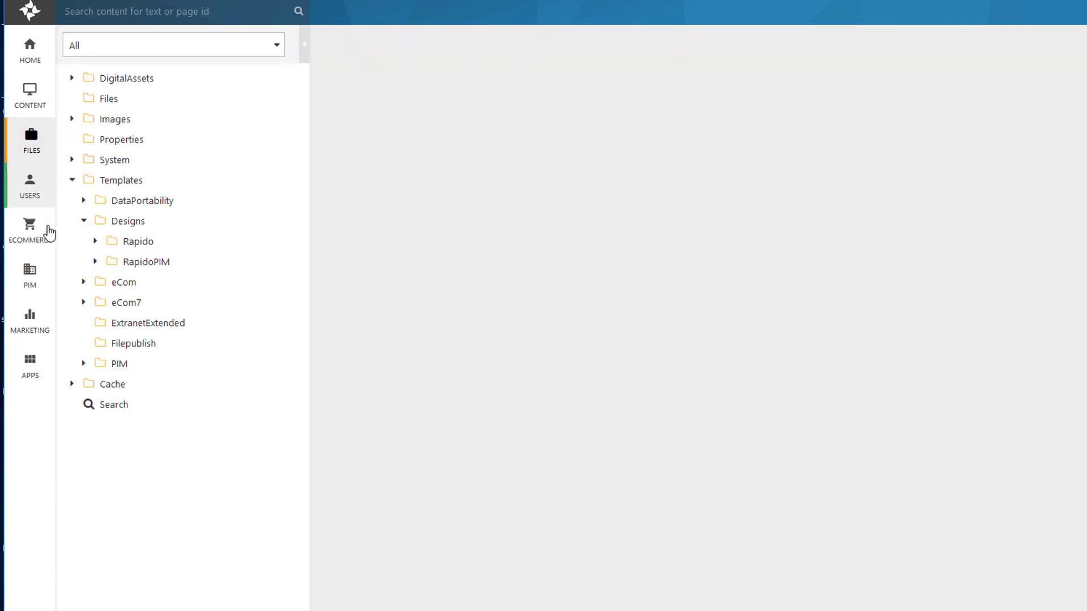
{"action": "left_click", "coordinate": [139, 241]}
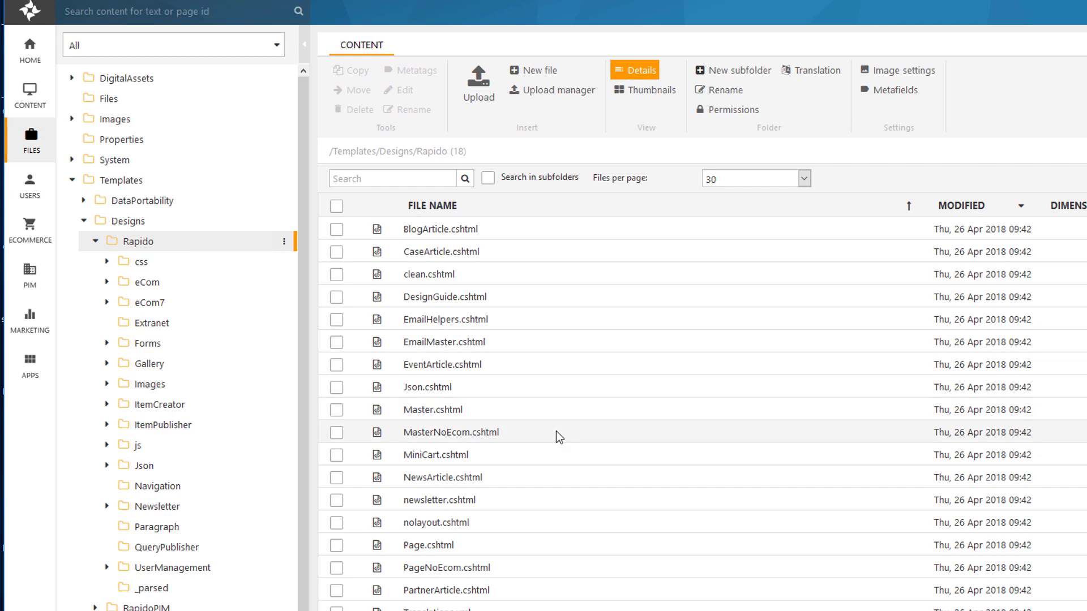
{"action": "right_click", "coordinate": [428, 547]}
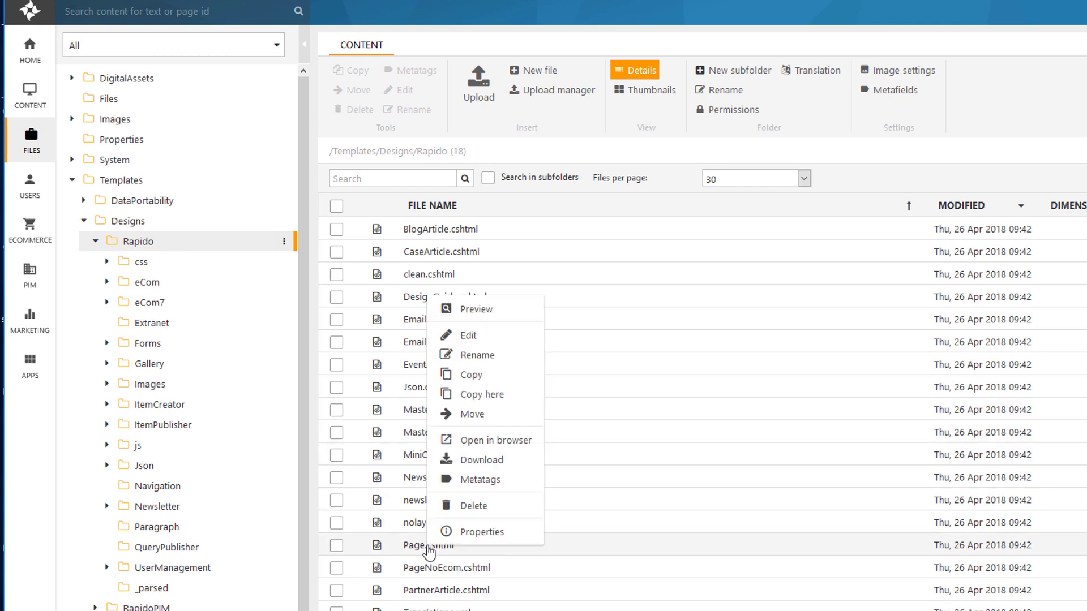
{"action": "left_click", "coordinate": [468, 337]}
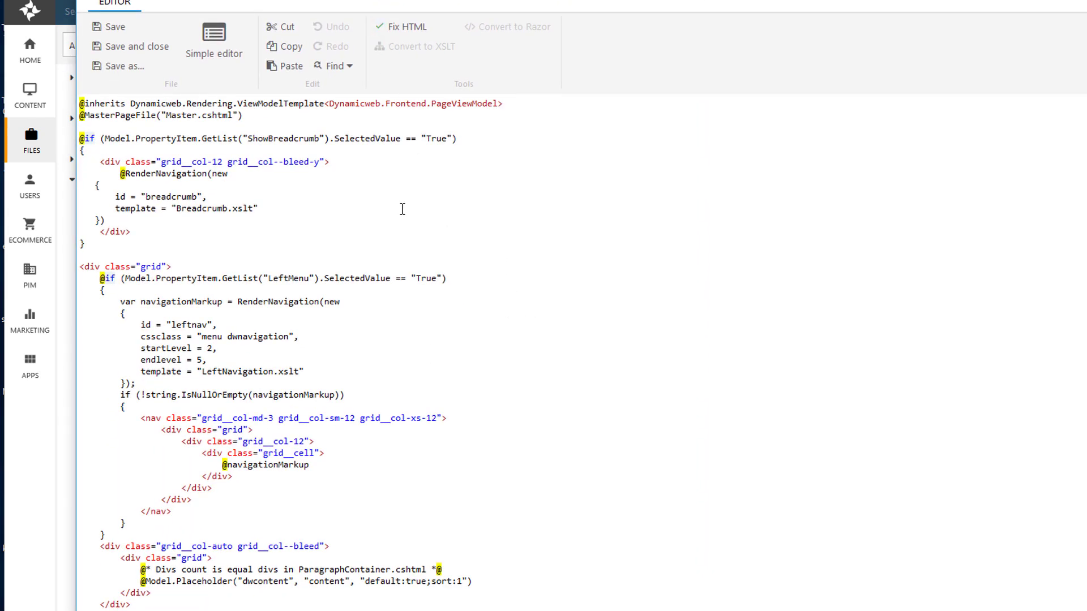
{"action": "left_click_drag", "start_coordinate": [243, 114], "coordinate": [83, 120]}
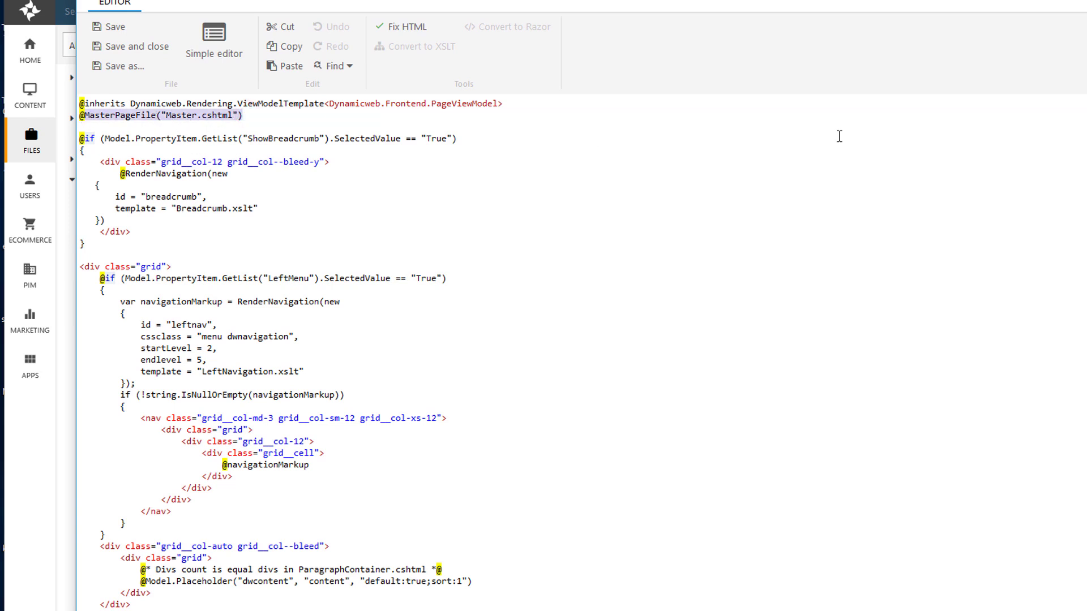
{"action": "key", "text": "alt+F4"}
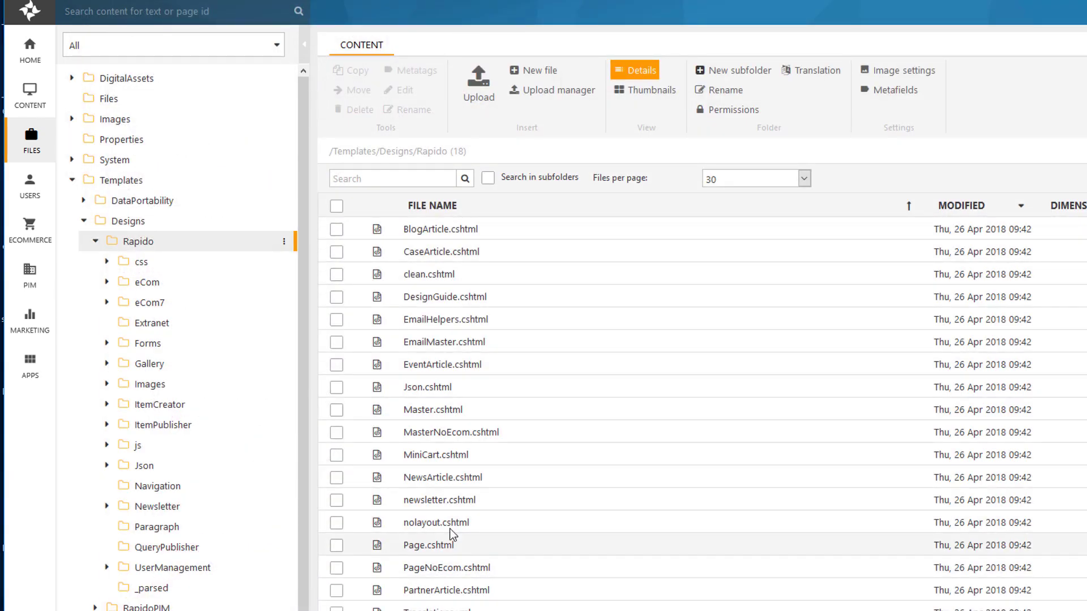
Open Master.cshtml for editing and examine its code from the settings variables to the HTML head section.
{"action": "right_click", "coordinate": [432, 415]}
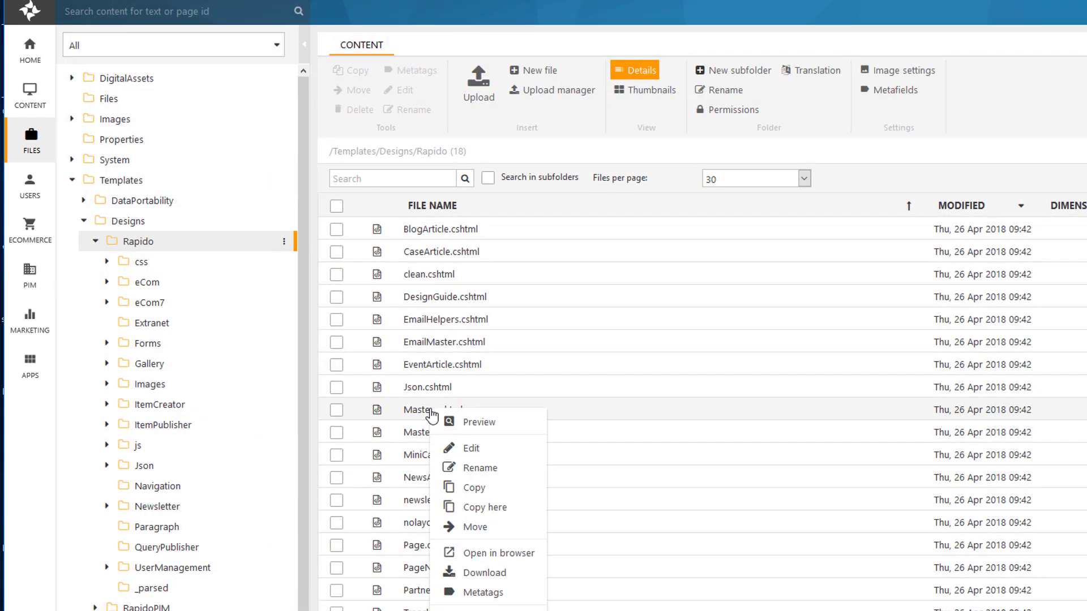
{"action": "left_click", "coordinate": [485, 452]}
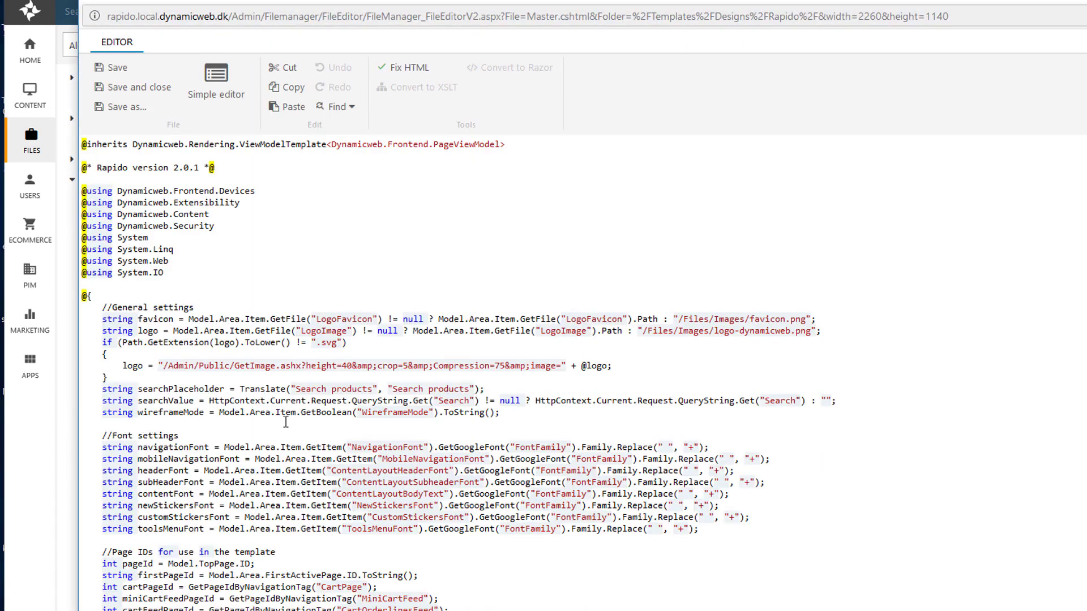
{"action": "scroll", "coordinate": [277, 413], "scroll_direction": "down", "scroll_amount": 10}
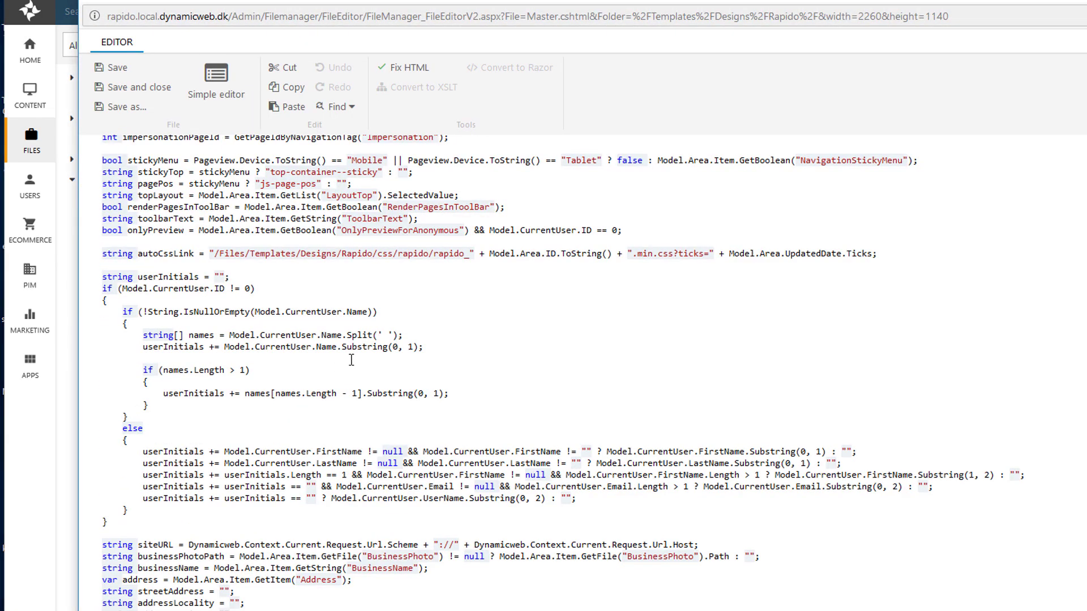
{"action": "scroll", "coordinate": [351, 360], "scroll_direction": "down", "scroll_amount": 12}
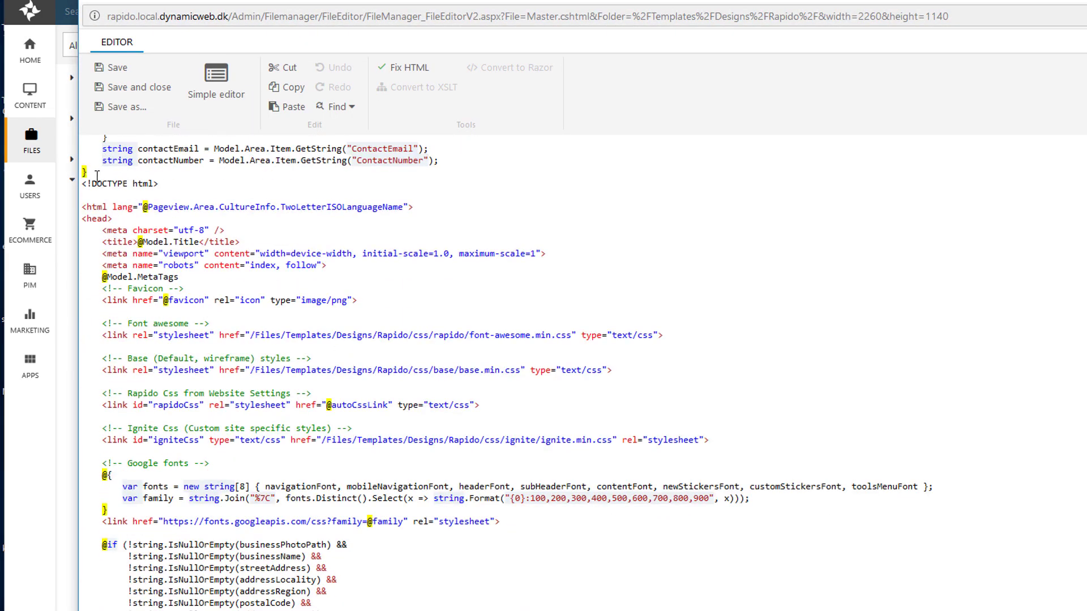
{"action": "left_click_drag", "start_coordinate": [84, 185], "coordinate": [193, 265]}
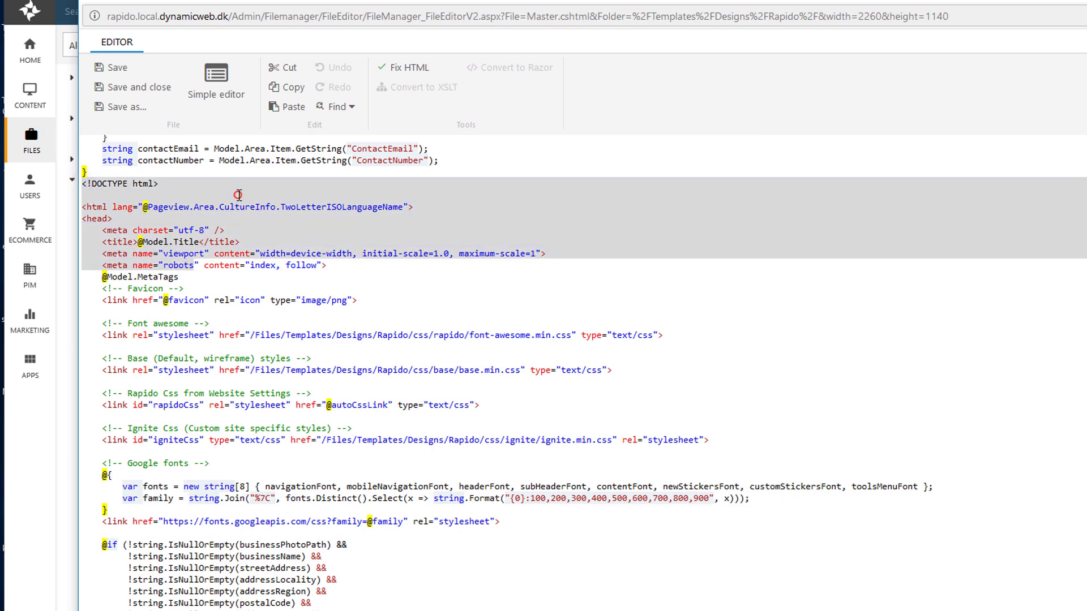
{"action": "left_click", "coordinate": [238, 195]}
{"action": "scroll", "coordinate": [238, 194], "scroll_direction": "down", "scroll_amount": 3}
{"action": "scroll", "coordinate": [239, 195], "scroll_direction": "up", "scroll_amount": 3}
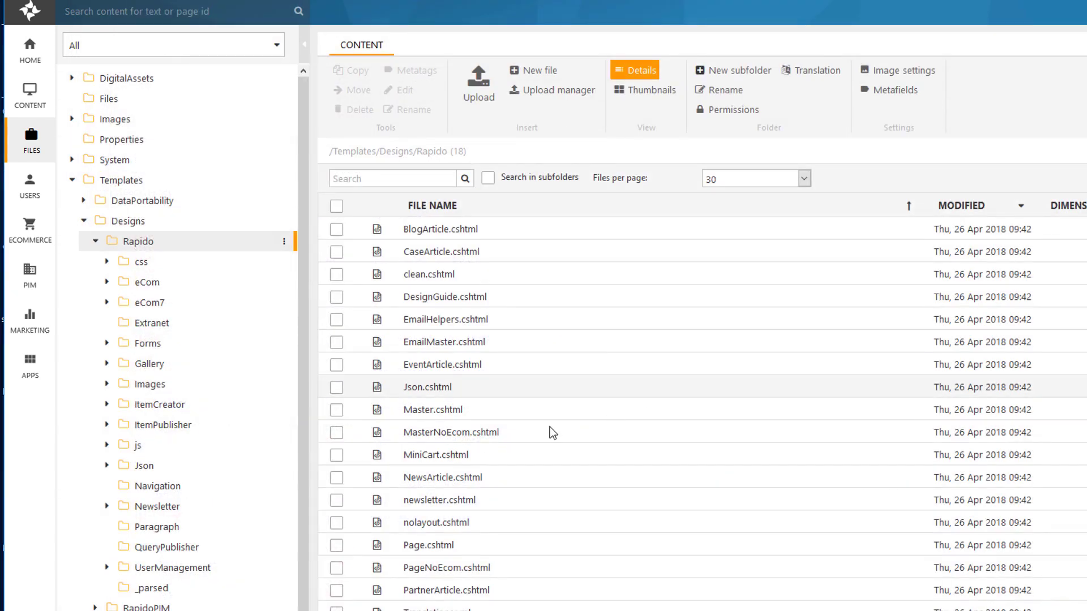
Collapse the Rapido folder, switch to File Explorer and open the site's Files\Templates\Designs folder on disk.
{"action": "left_click", "coordinate": [95, 242]}
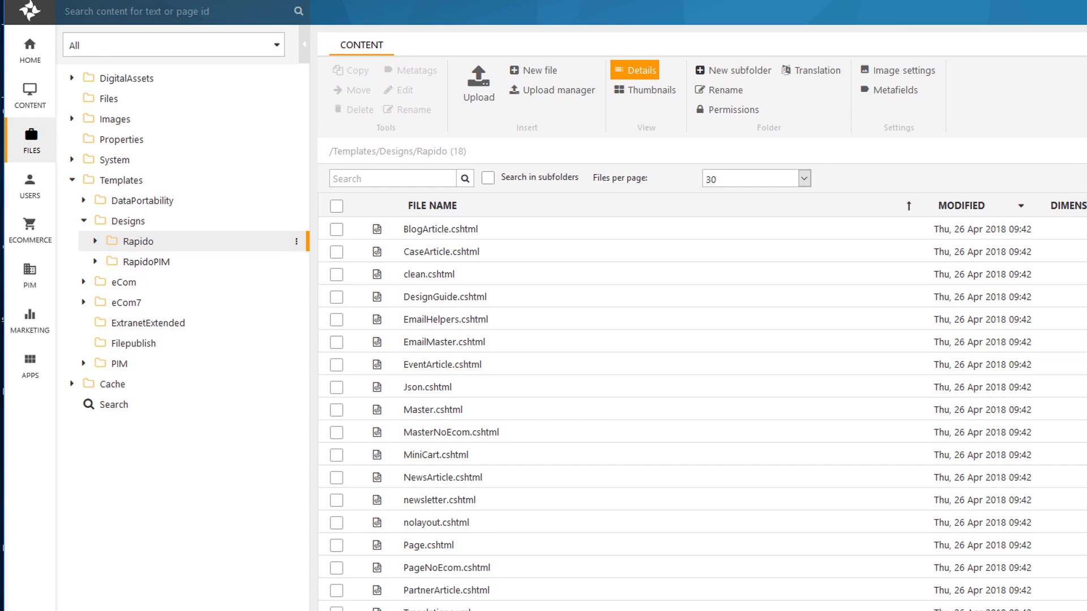
{"action": "key", "text": "alt+Tab"}
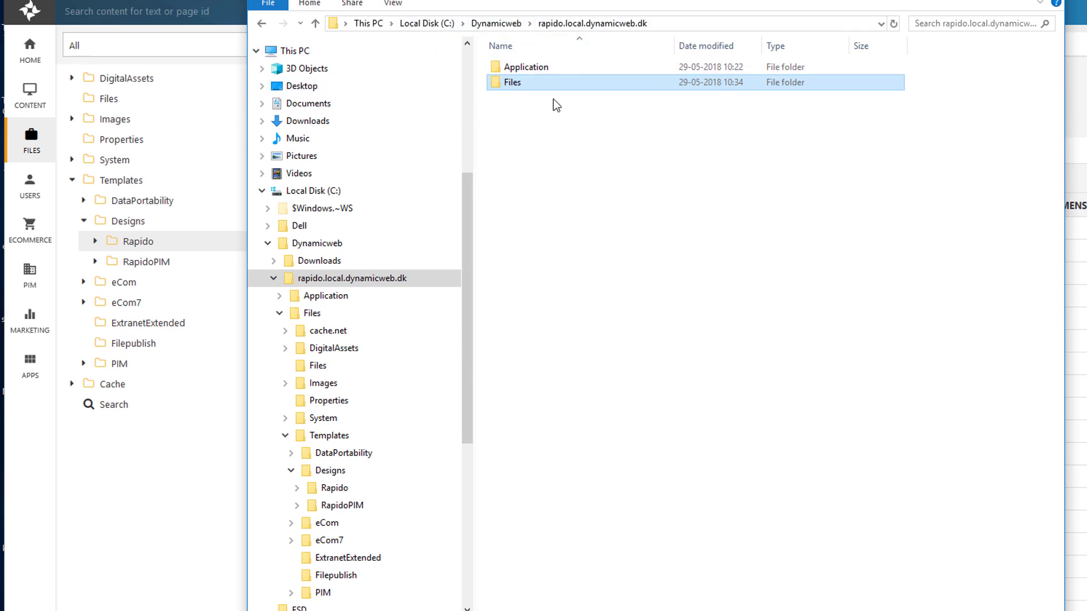
{"action": "double_click", "coordinate": [522, 80]}
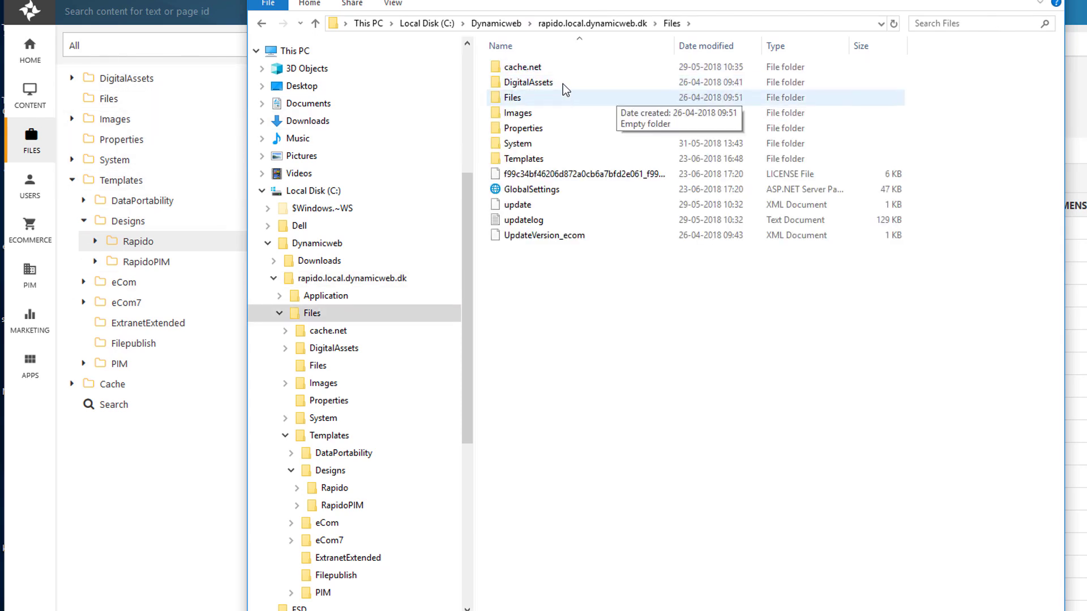
{"action": "double_click", "coordinate": [540, 168]}
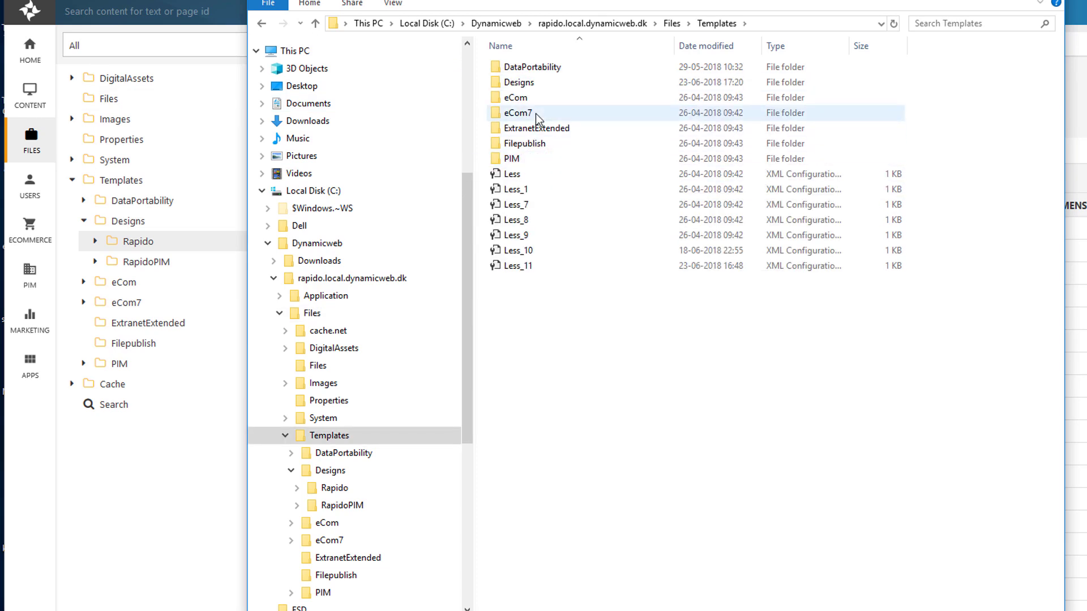
{"action": "left_click", "coordinate": [538, 86]}
{"action": "double_click", "coordinate": [538, 87]}
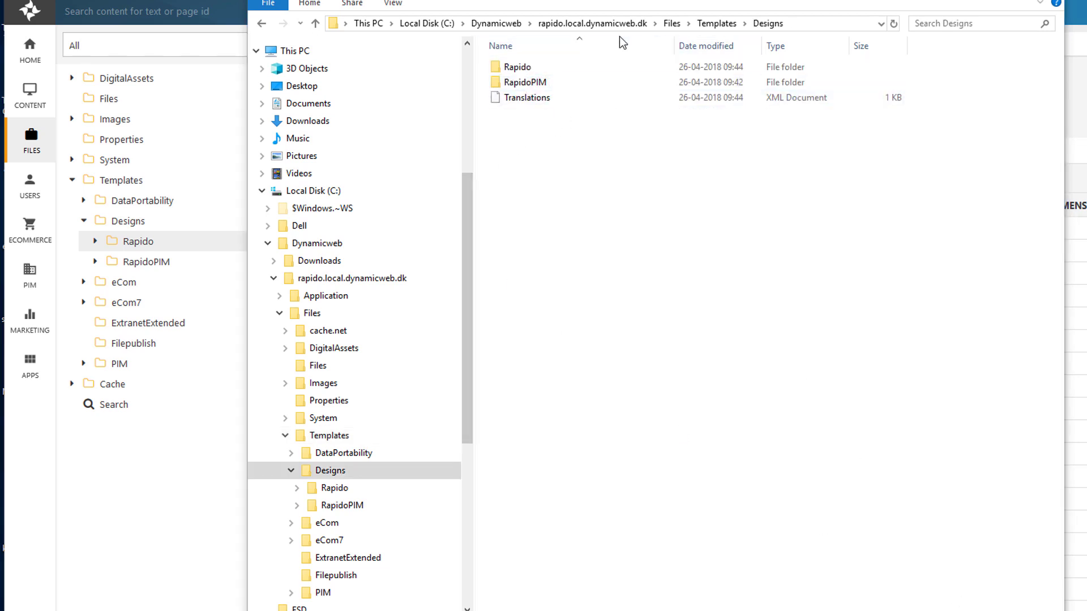
Go back to the rapido.local.dynamicweb.dk folder and open its Application\Admin folder.
{"action": "left_click", "coordinate": [589, 29]}
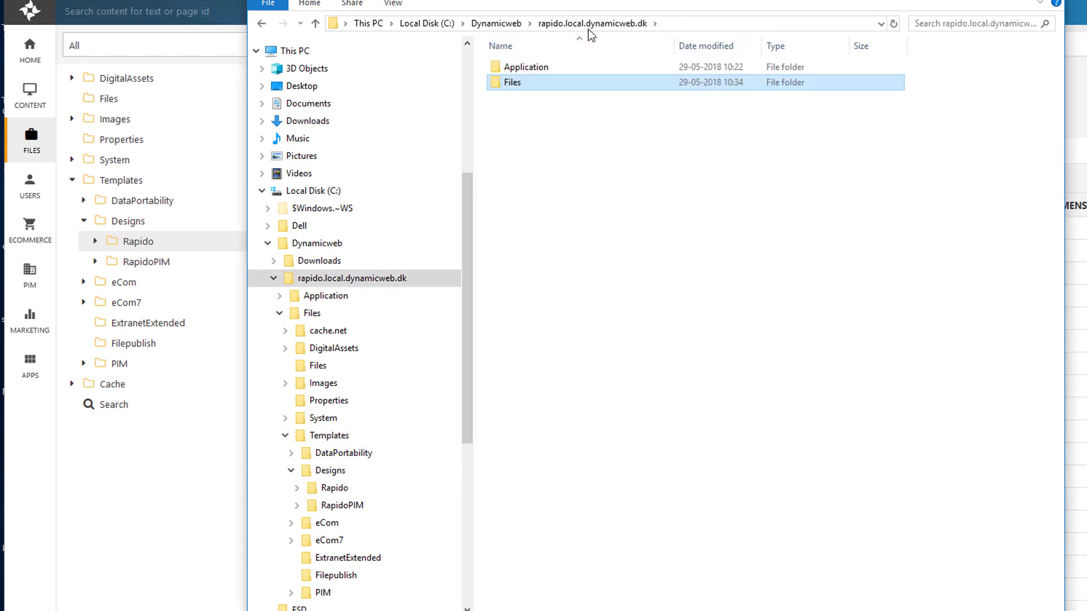
{"action": "double_click", "coordinate": [523, 70]}
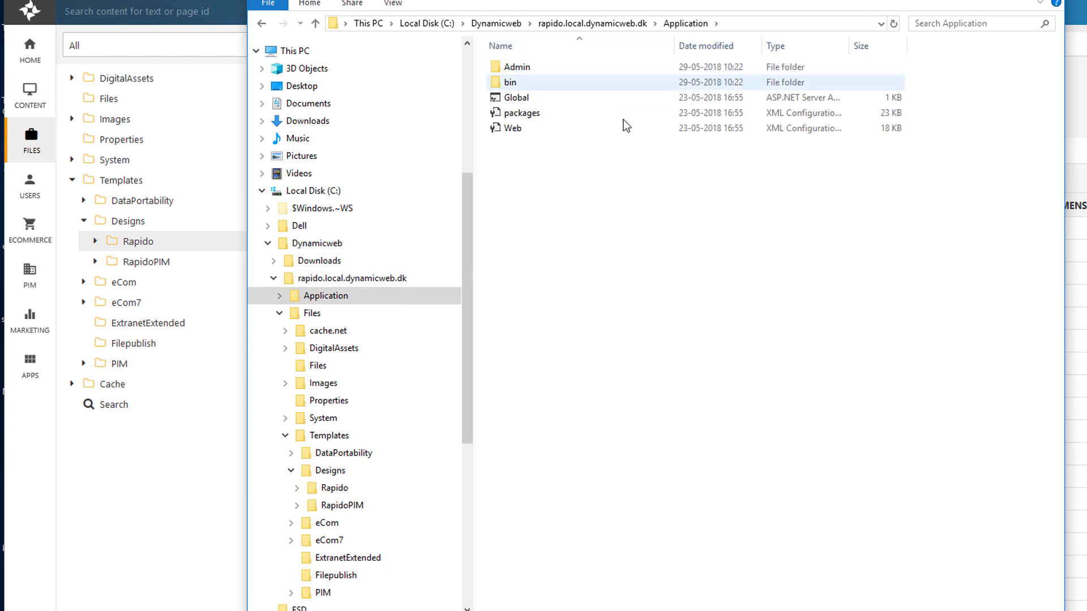
{"action": "double_click", "coordinate": [518, 67]}
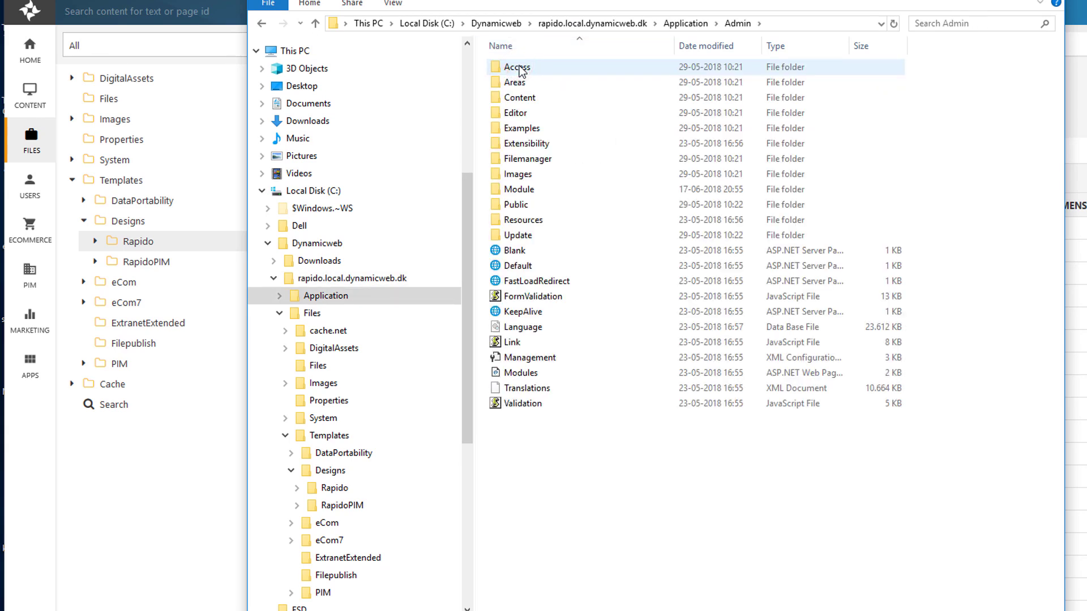
Go from the Admin folder to Update\Files\Templates\Designs and copy the Dynamicweb design folder.
{"action": "double_click", "coordinate": [522, 234]}
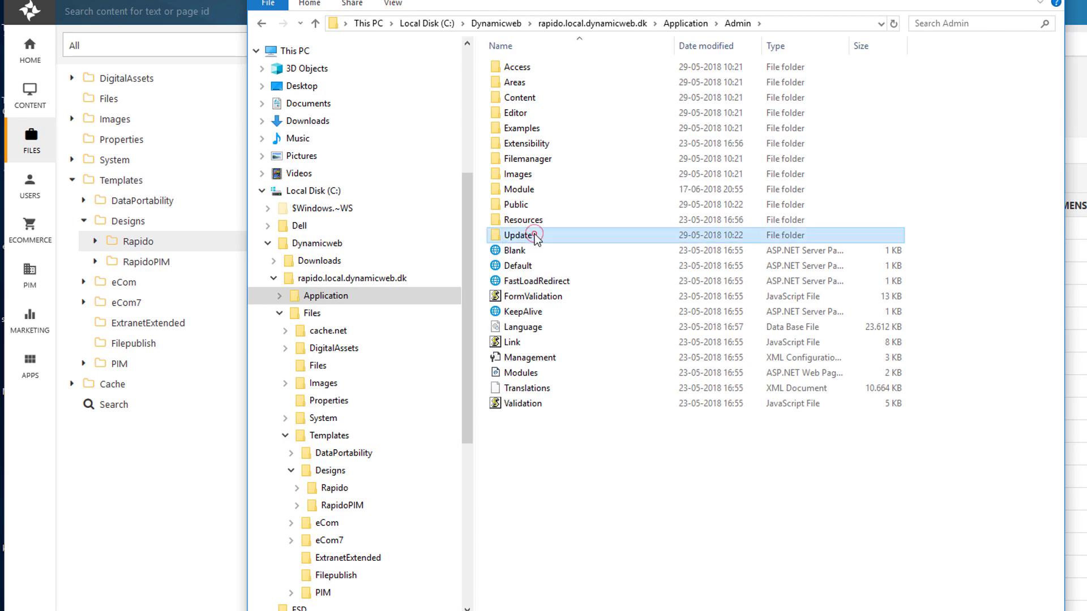
{"action": "double_click", "coordinate": [509, 84]}
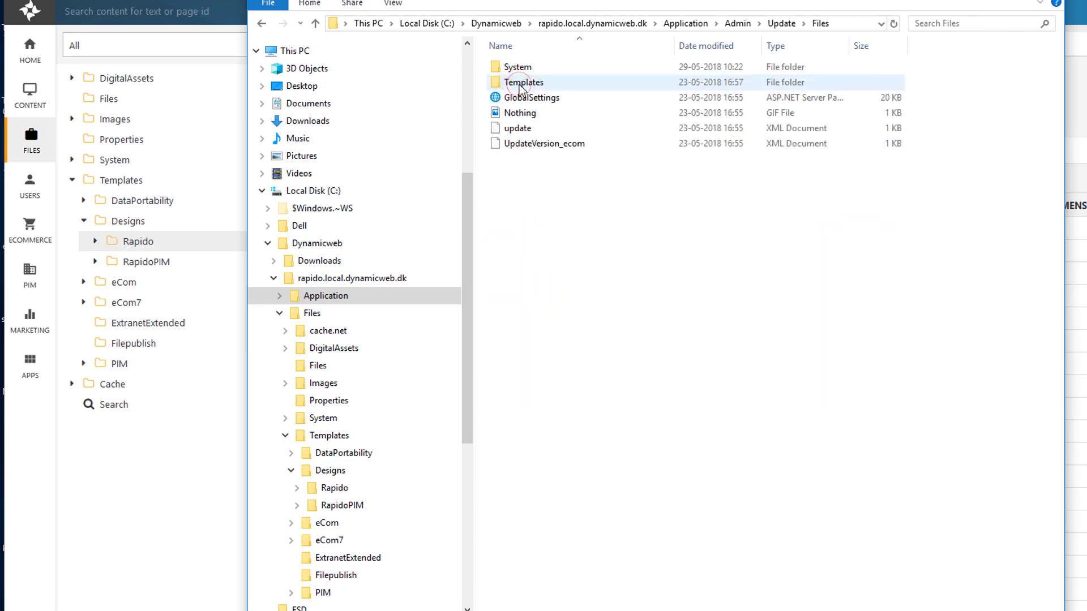
{"action": "double_click", "coordinate": [520, 85]}
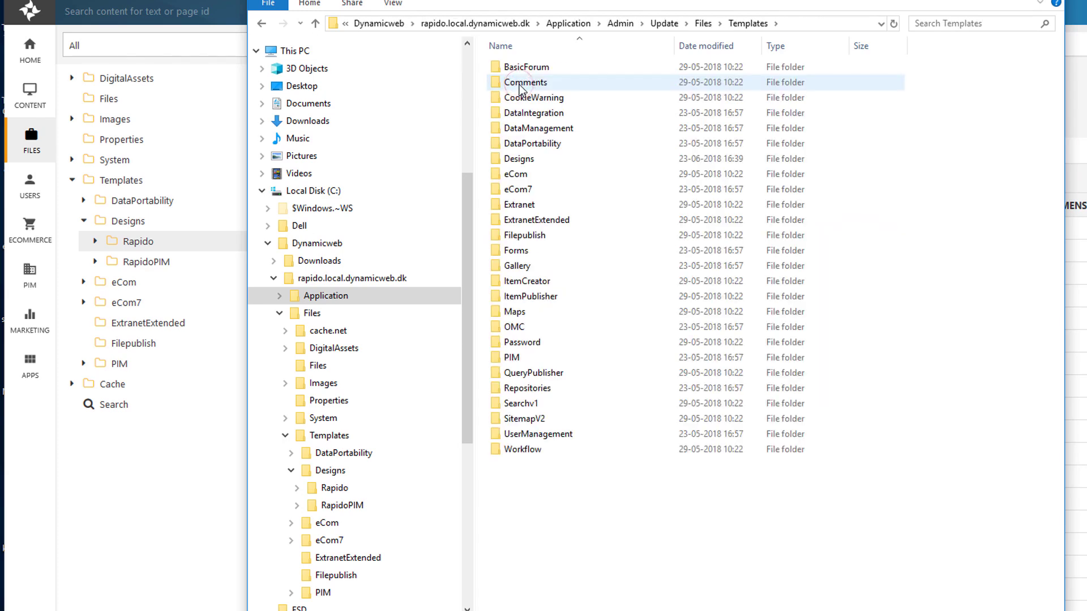
{"action": "double_click", "coordinate": [519, 159]}
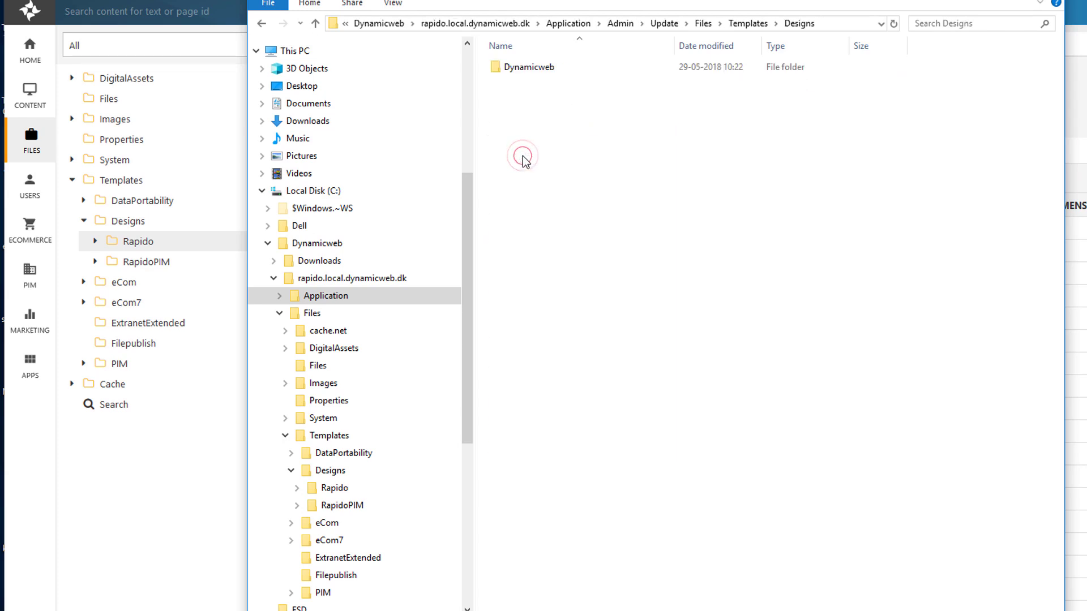
{"action": "left_click", "coordinate": [563, 70]}
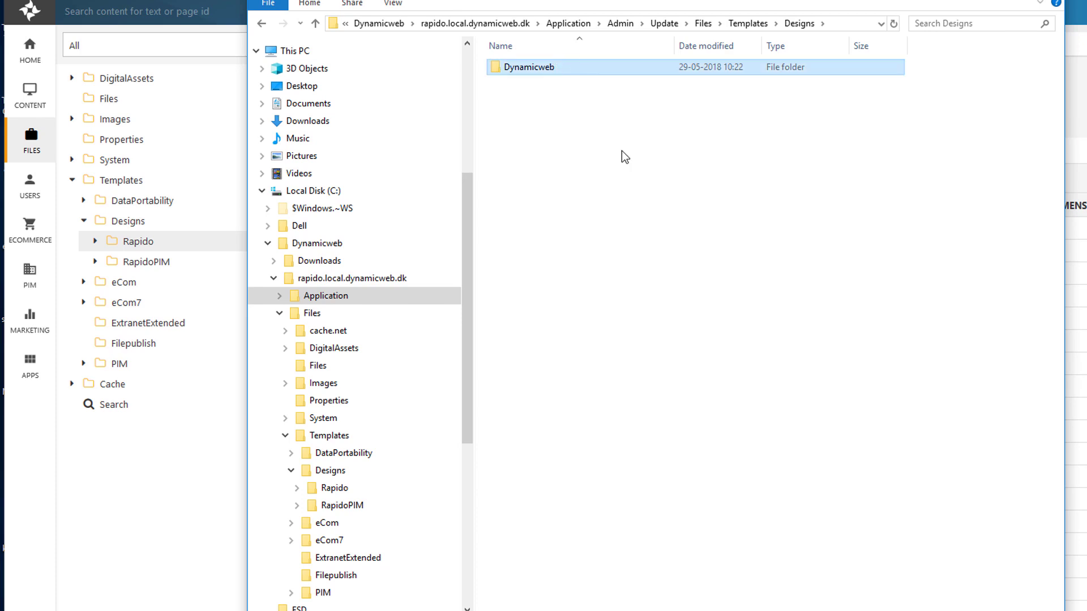
{"action": "right_click", "coordinate": [536, 72]}
{"action": "left_click", "coordinate": [571, 355]}
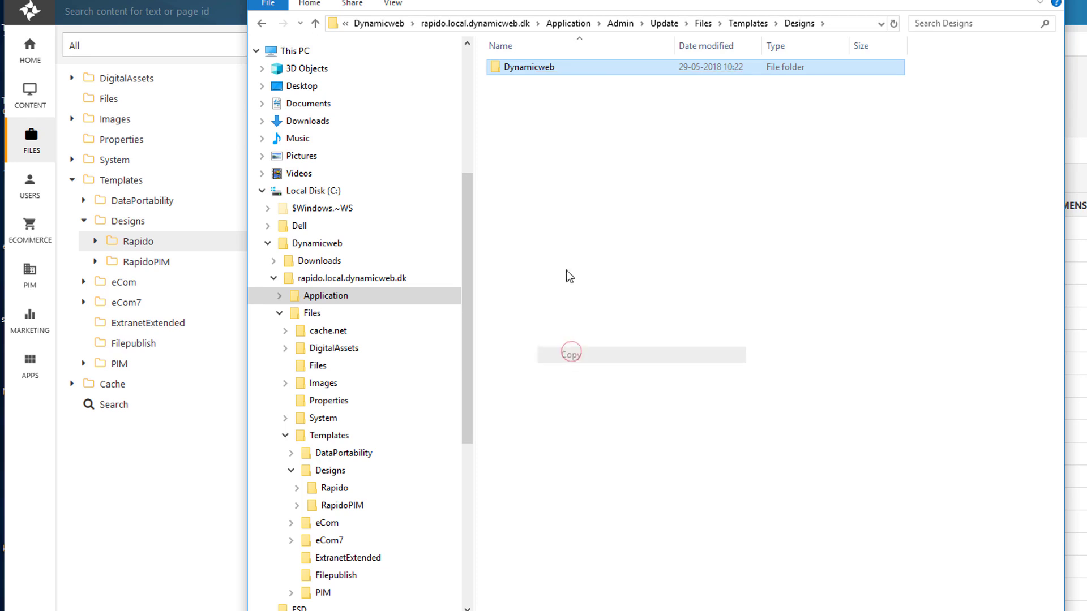
Paste the Dynamicweb design folder into the site's own Files\Templates\Designs folder, open the copy and select its Dw_Frontpage file.
{"action": "left_click", "coordinate": [460, 26]}
{"action": "double_click", "coordinate": [517, 84]}
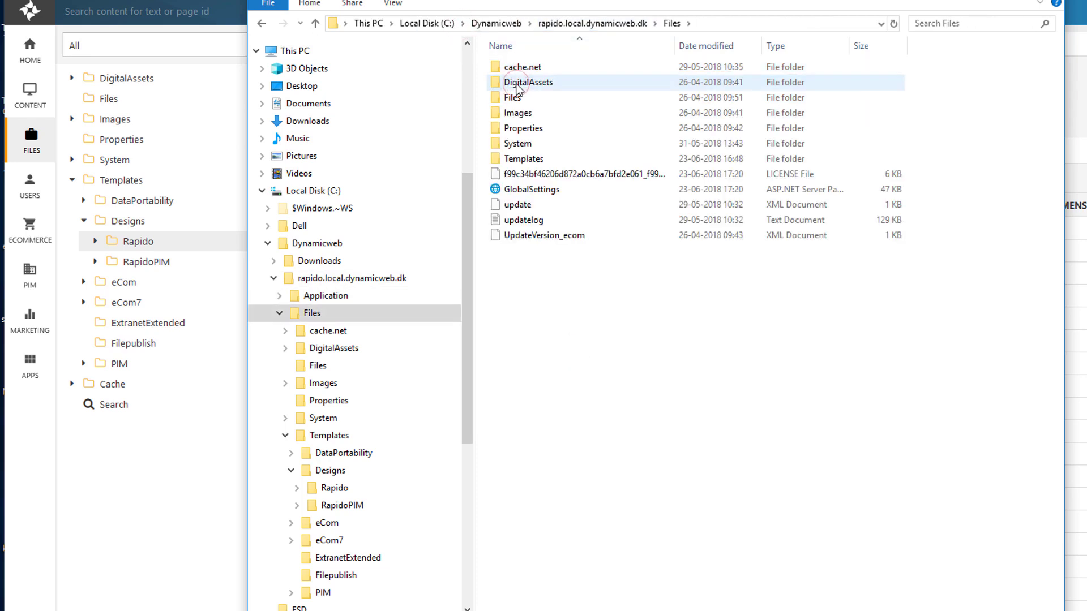
{"action": "double_click", "coordinate": [512, 159]}
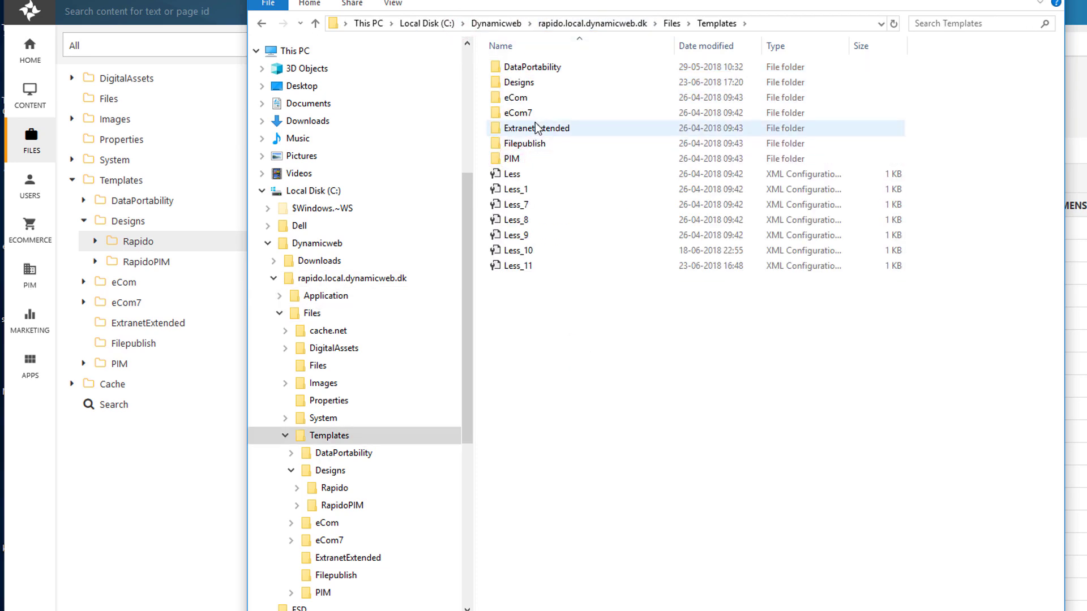
{"action": "double_click", "coordinate": [518, 82]}
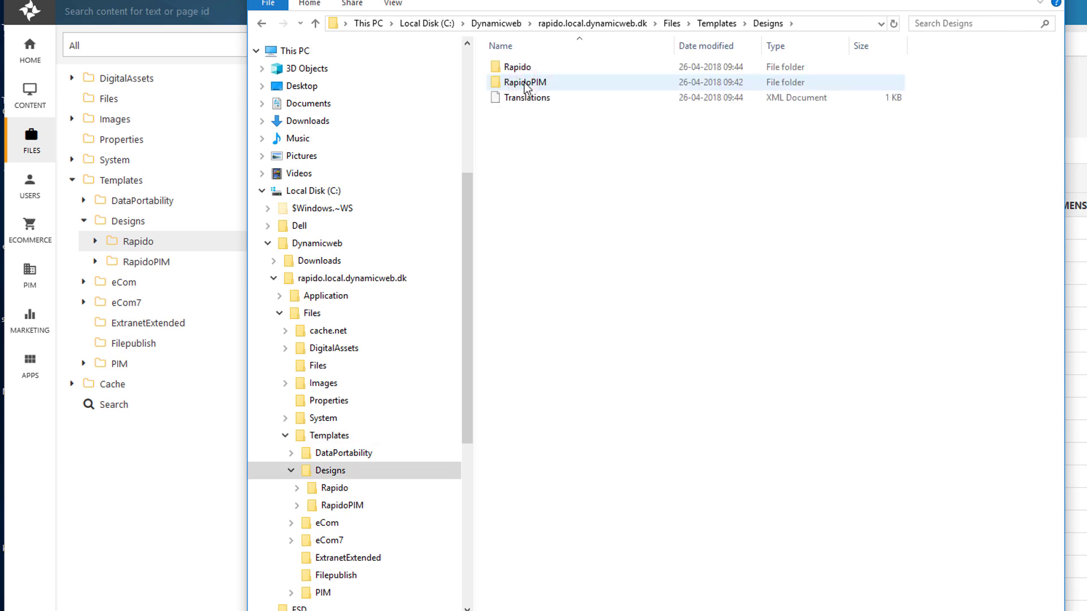
{"action": "right_click", "coordinate": [610, 154]}
{"action": "left_click", "coordinate": [661, 250]}
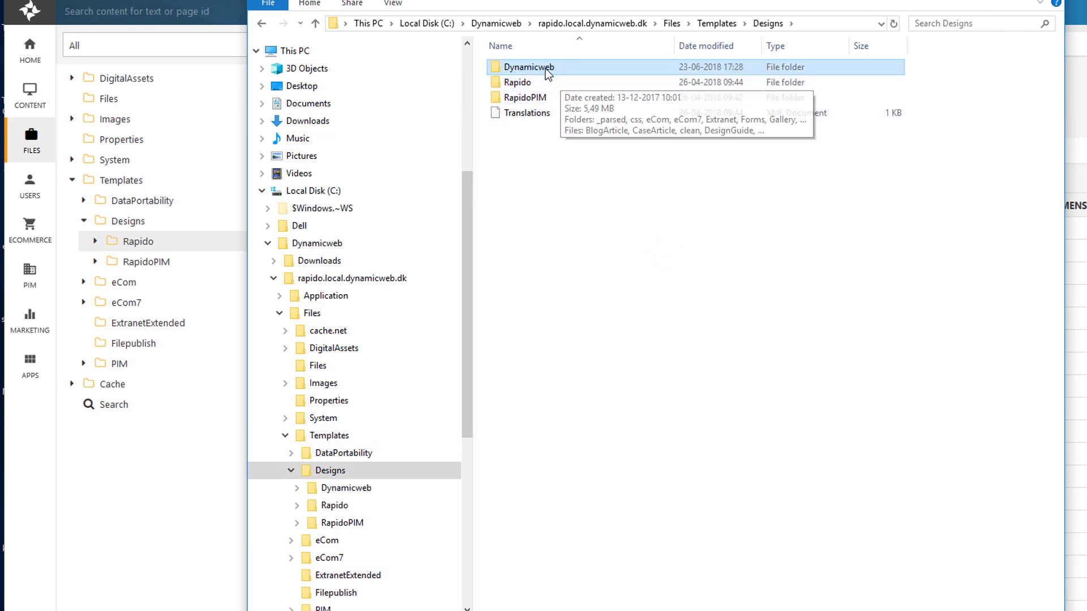
{"action": "double_click", "coordinate": [529, 68]}
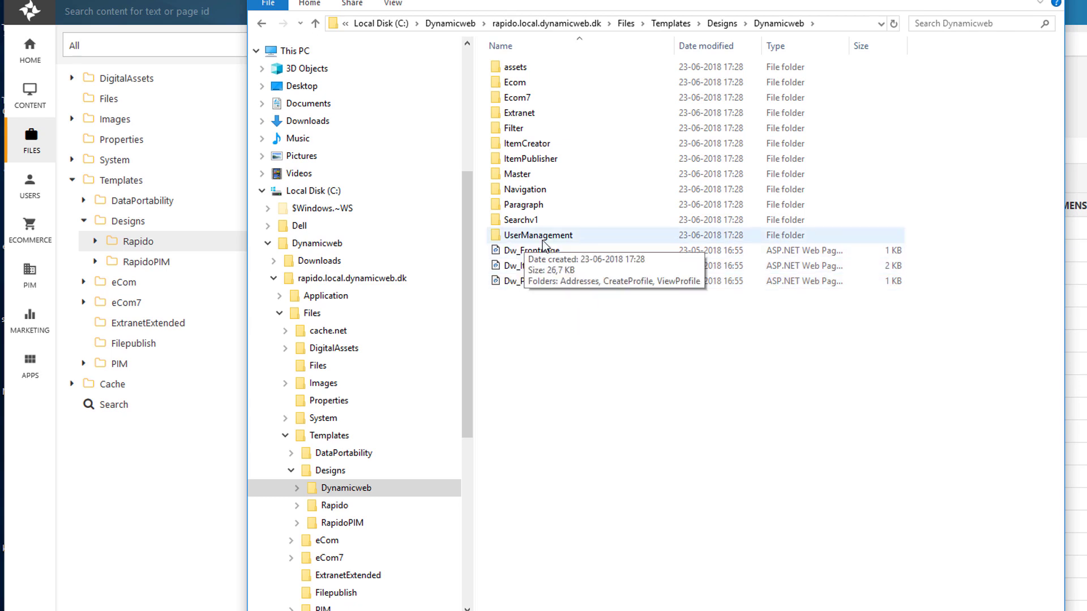
{"action": "left_click", "coordinate": [524, 251]}
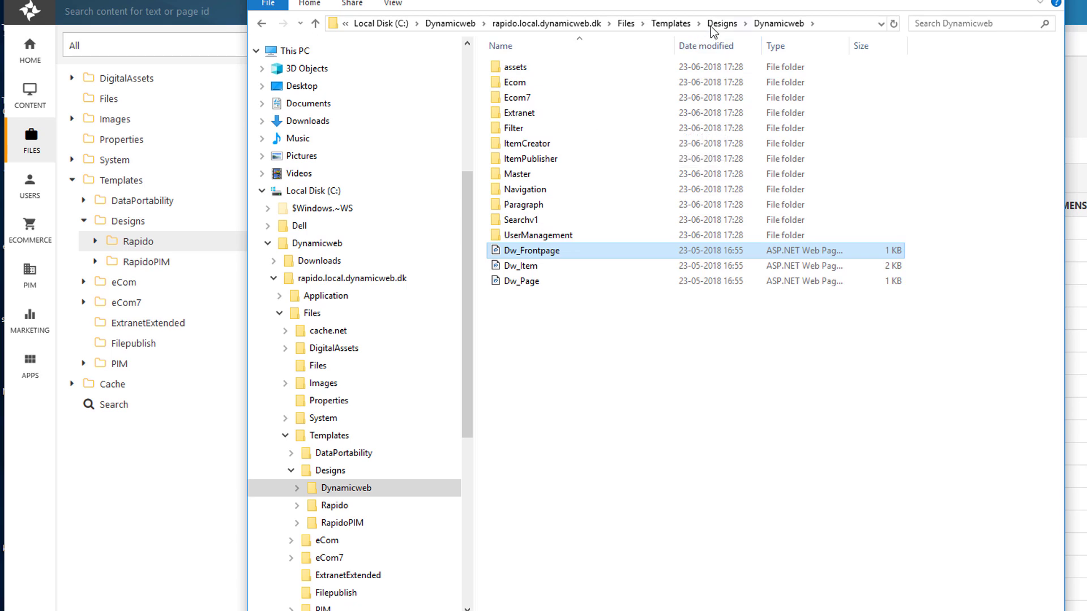
Switch to the Dynamicweb administration, start a new website named "Awesome website" in the Websites app and try to save it.
{"action": "left_click", "coordinate": [24, 374]}
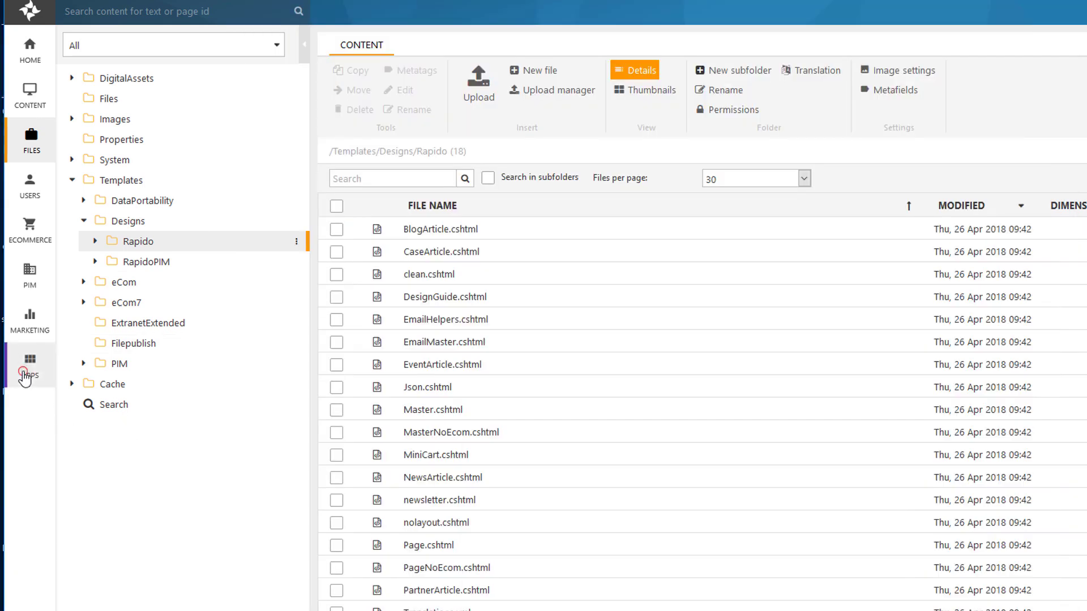
{"action": "left_click", "coordinate": [28, 364]}
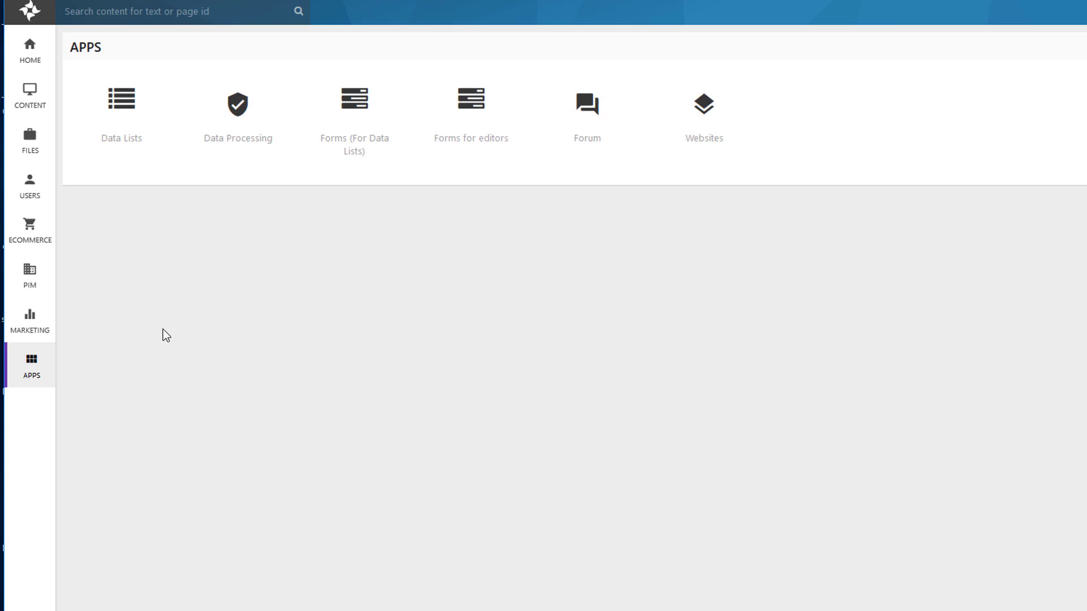
{"action": "left_click", "coordinate": [700, 108]}
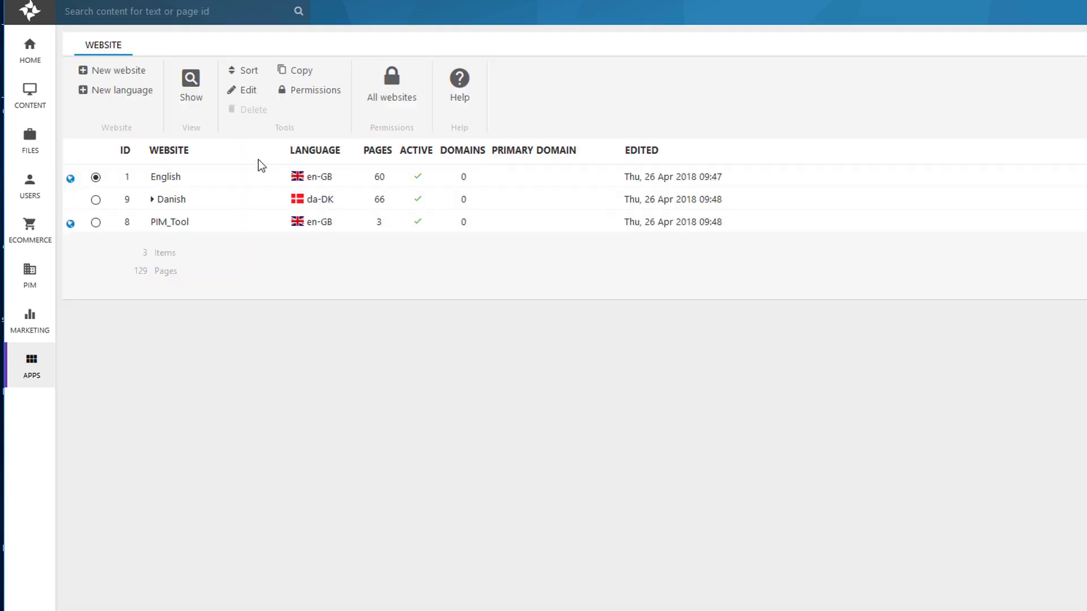
{"action": "left_click", "coordinate": [119, 77]}
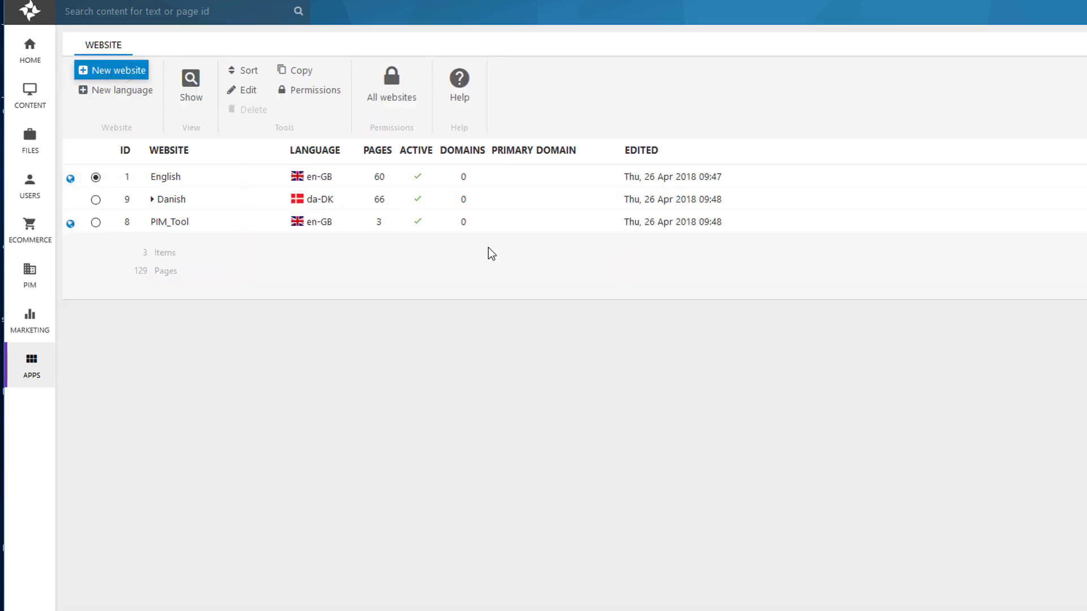
{"action": "left_click", "coordinate": [229, 170]}
{"action": "type", "text": "Awesome website"}
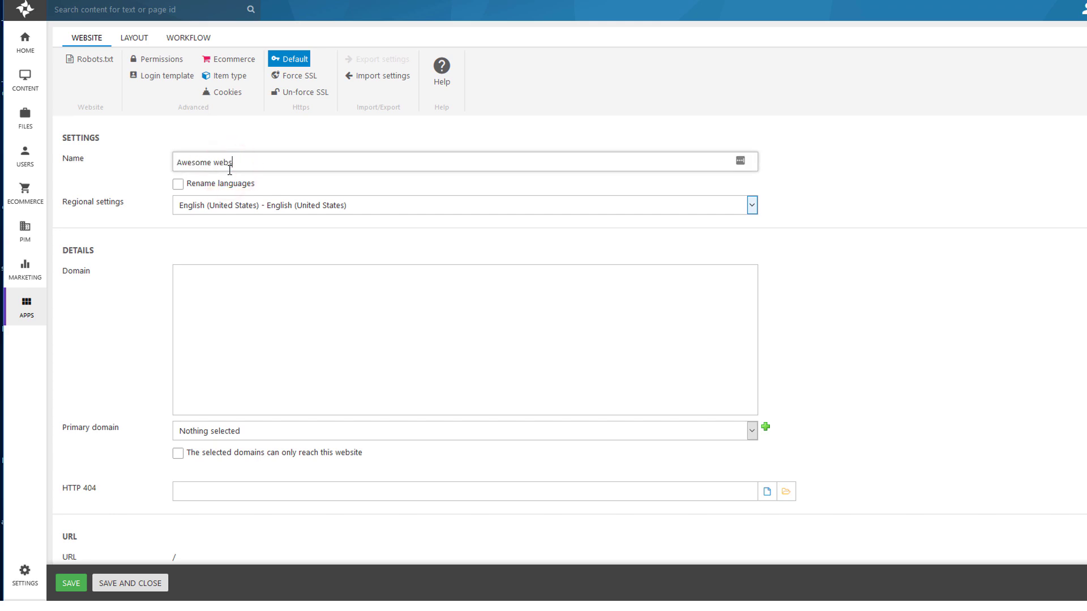
{"action": "left_click", "coordinate": [72, 587]}
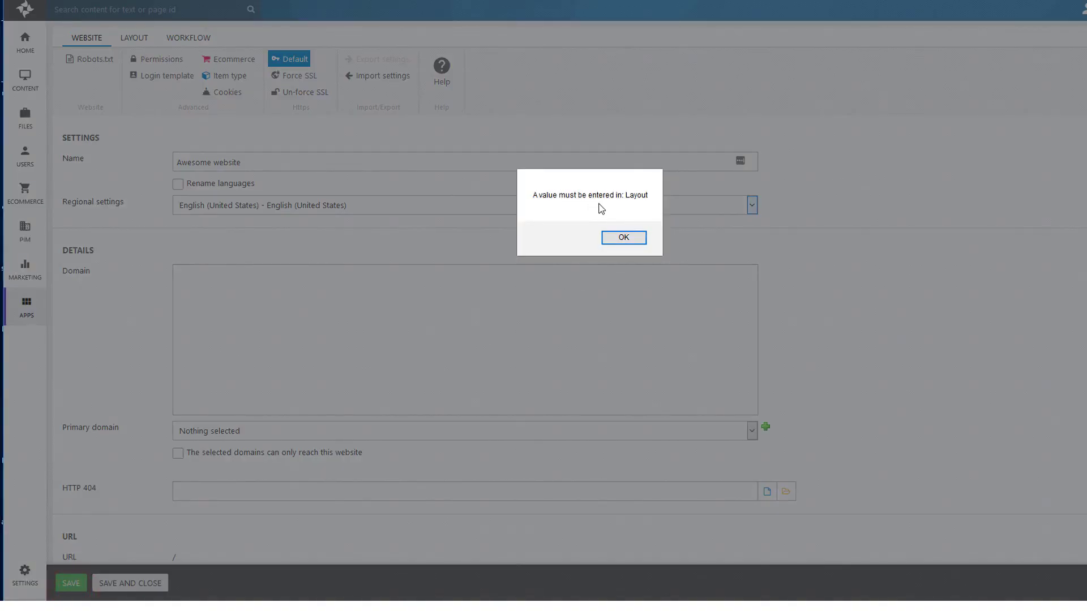
{"action": "left_click", "coordinate": [623, 237]}
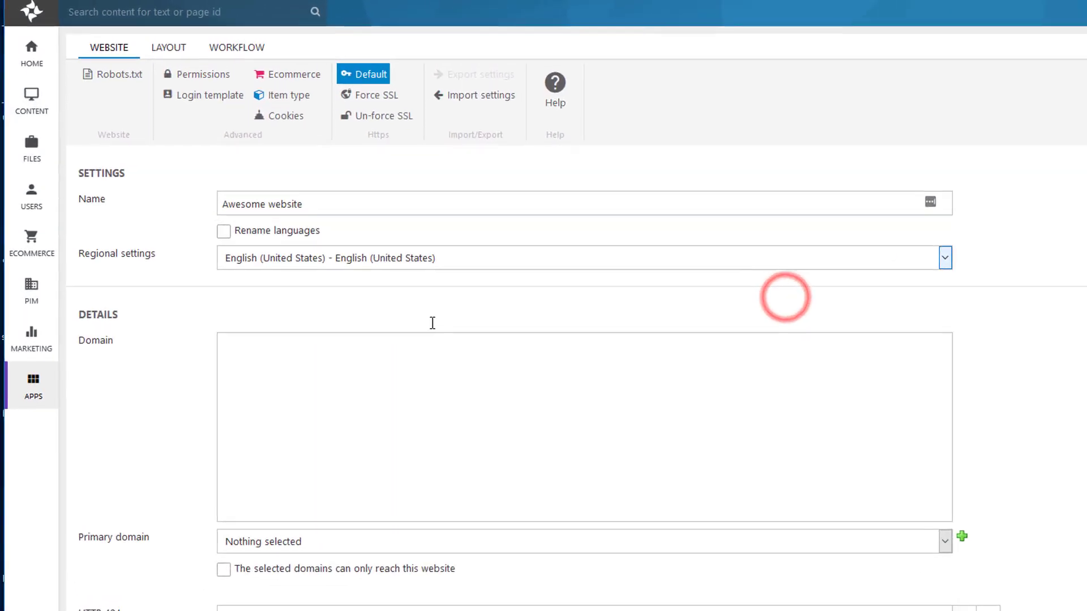
Assign the Dynamicweb layout Dw_Frontpage.cshtml to Awesome website, then save and close the website settings.
{"action": "left_click", "coordinate": [202, 60]}
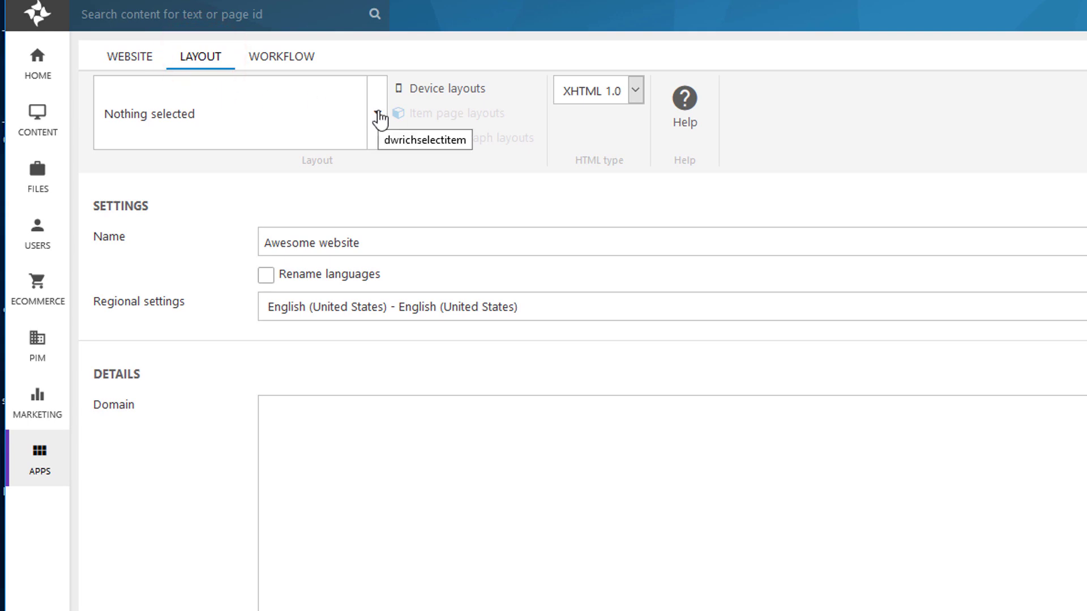
{"action": "left_click", "coordinate": [378, 113]}
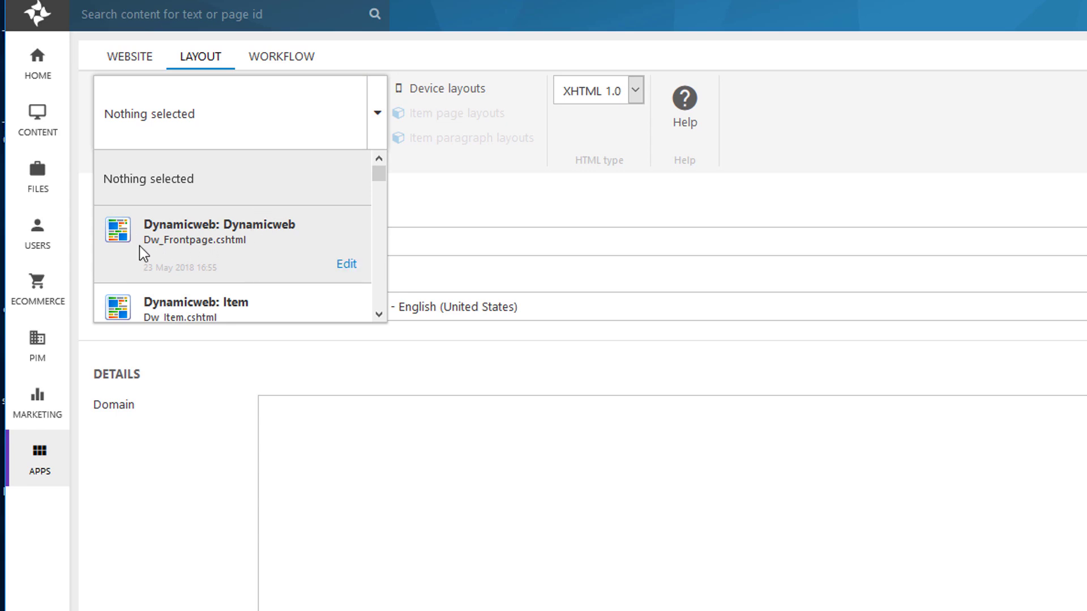
{"action": "left_click", "coordinate": [180, 253]}
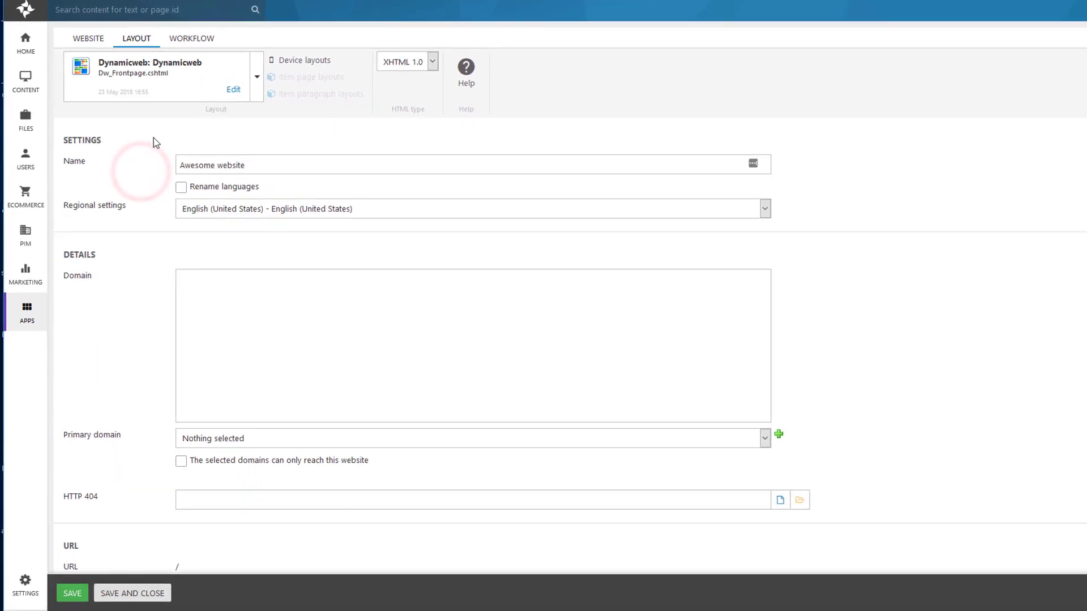
{"action": "left_click", "coordinate": [126, 594]}
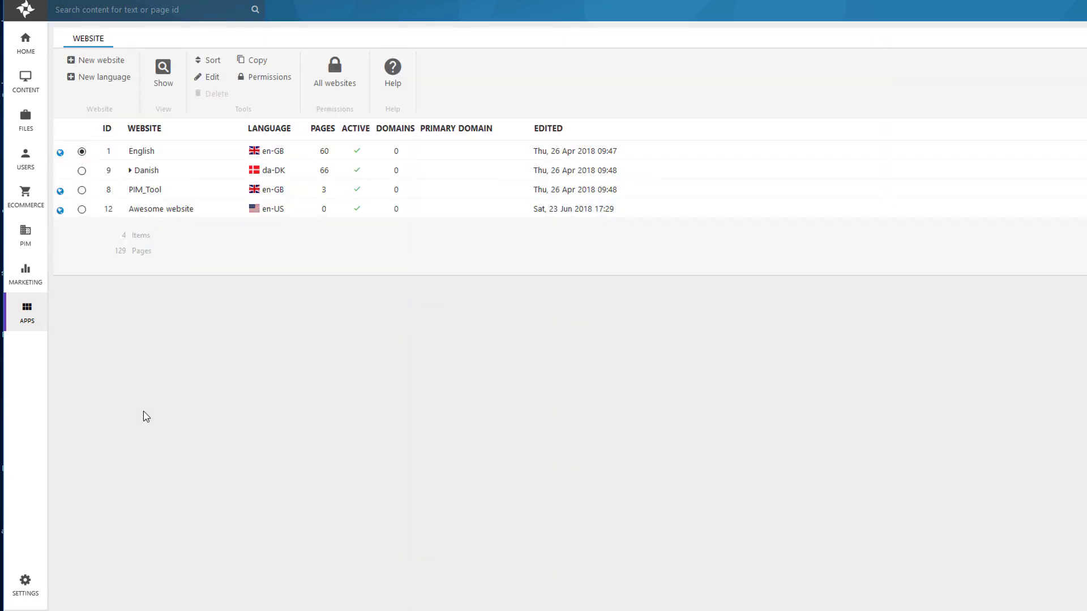
Add a published blank page named "Frontpage" to the content of Awesome website and bring up the new-paragraph choices for its Content placeholder.
{"action": "left_click", "coordinate": [25, 82]}
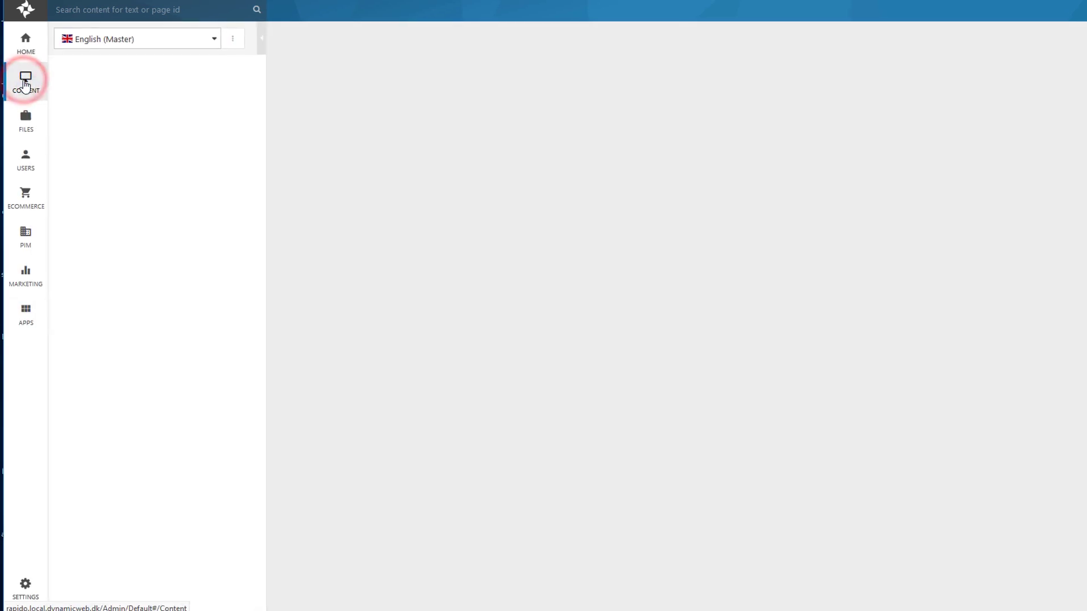
{"action": "left_click", "coordinate": [214, 40]}
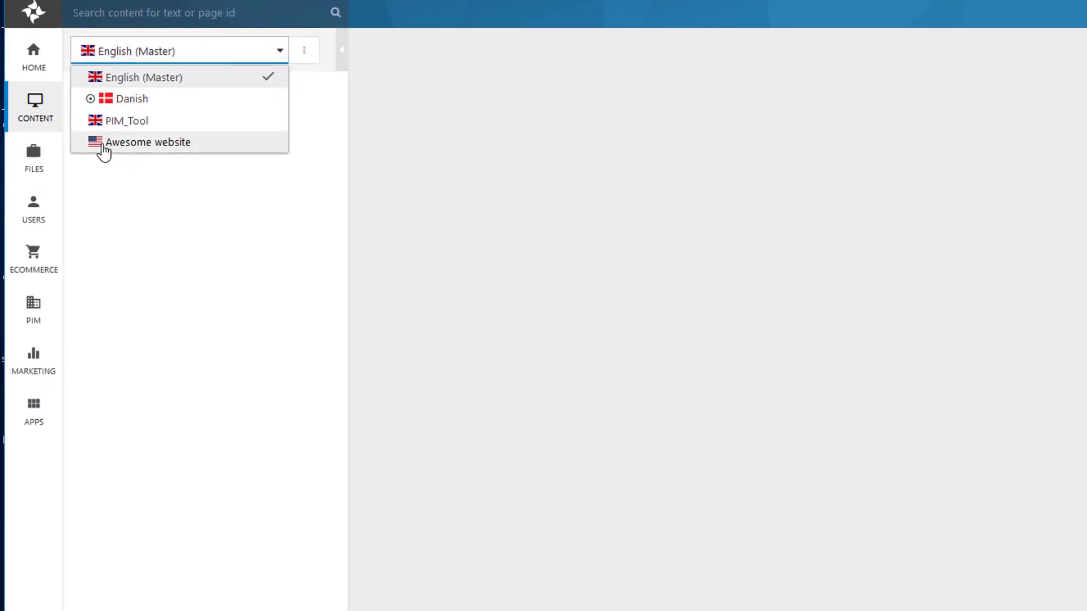
{"action": "left_click", "coordinate": [102, 144]}
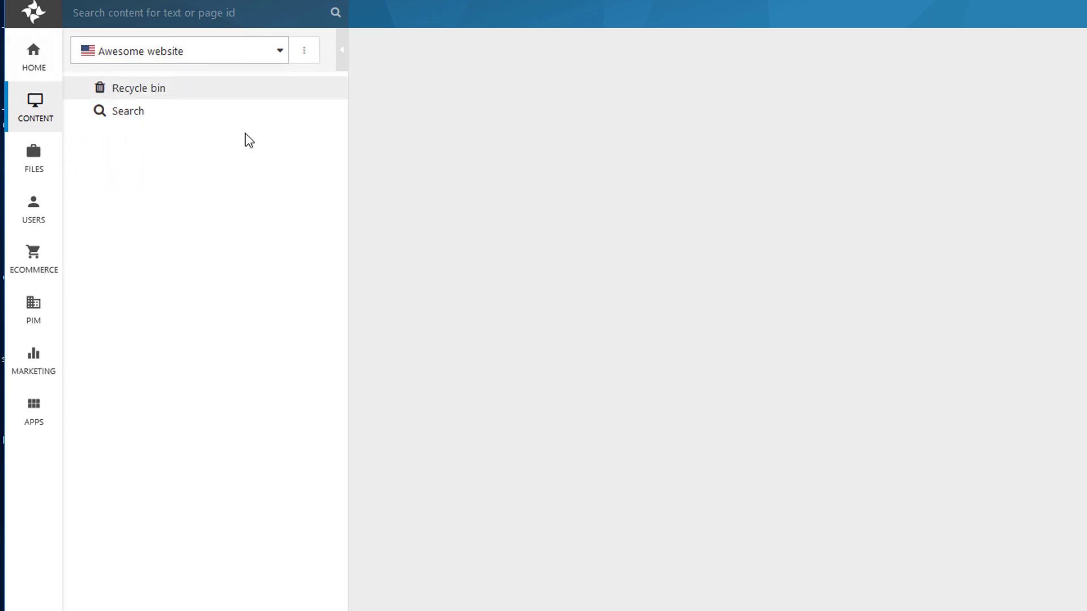
{"action": "left_click", "coordinate": [307, 57]}
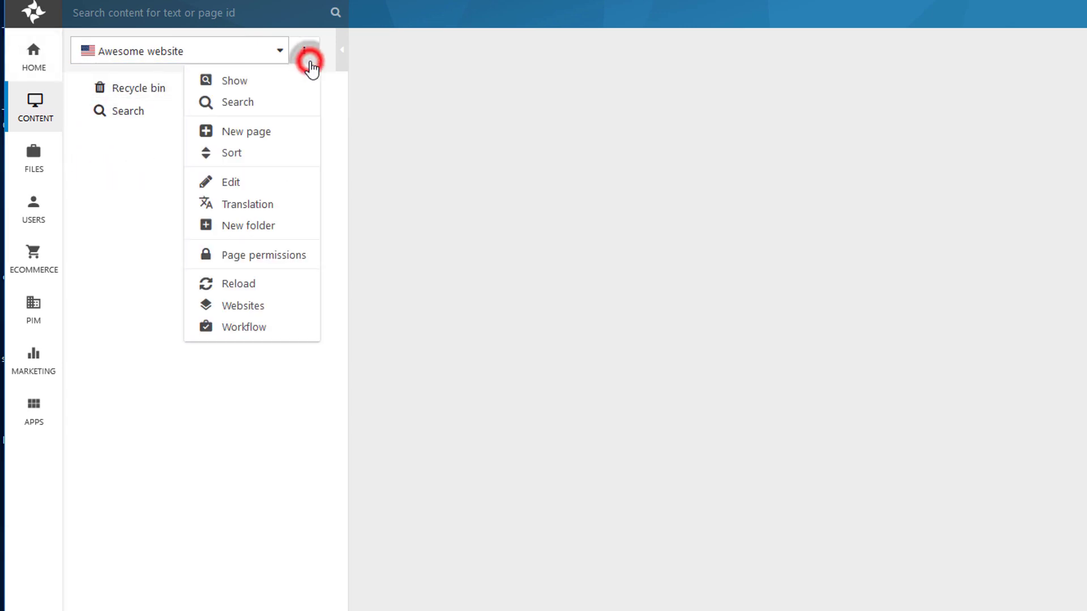
{"action": "left_click", "coordinate": [260, 136]}
{"action": "left_click", "coordinate": [472, 150]}
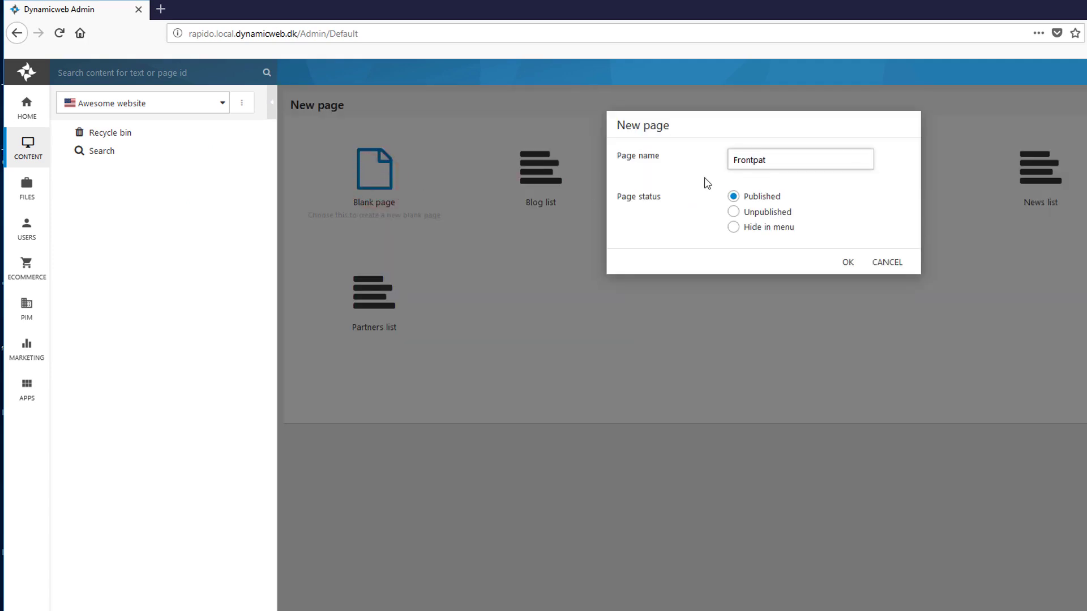
{"action": "left_click", "coordinate": [846, 264]}
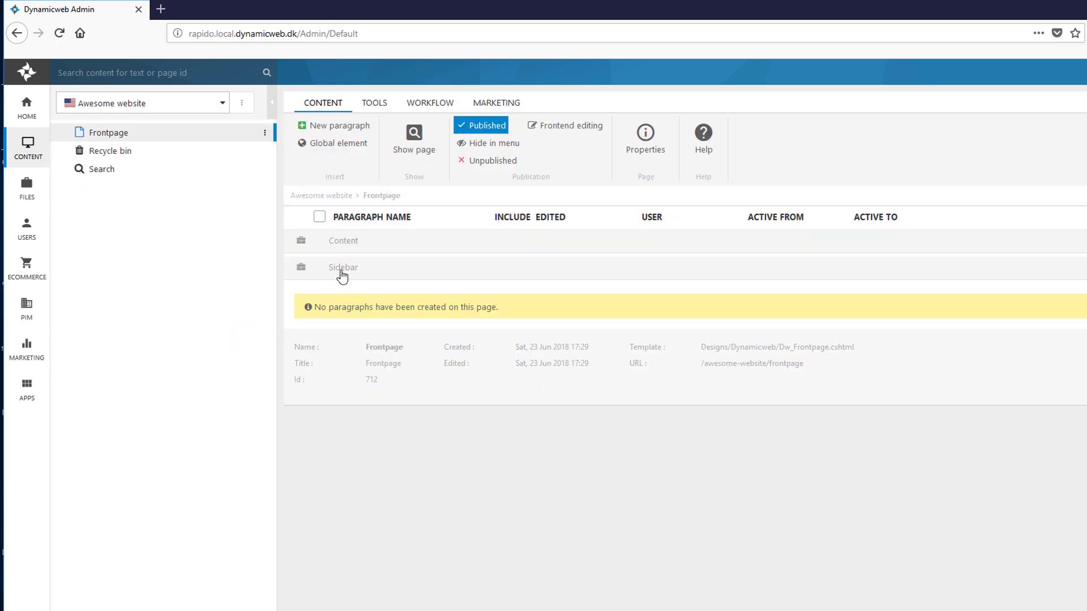
{"action": "left_click", "coordinate": [359, 245]}
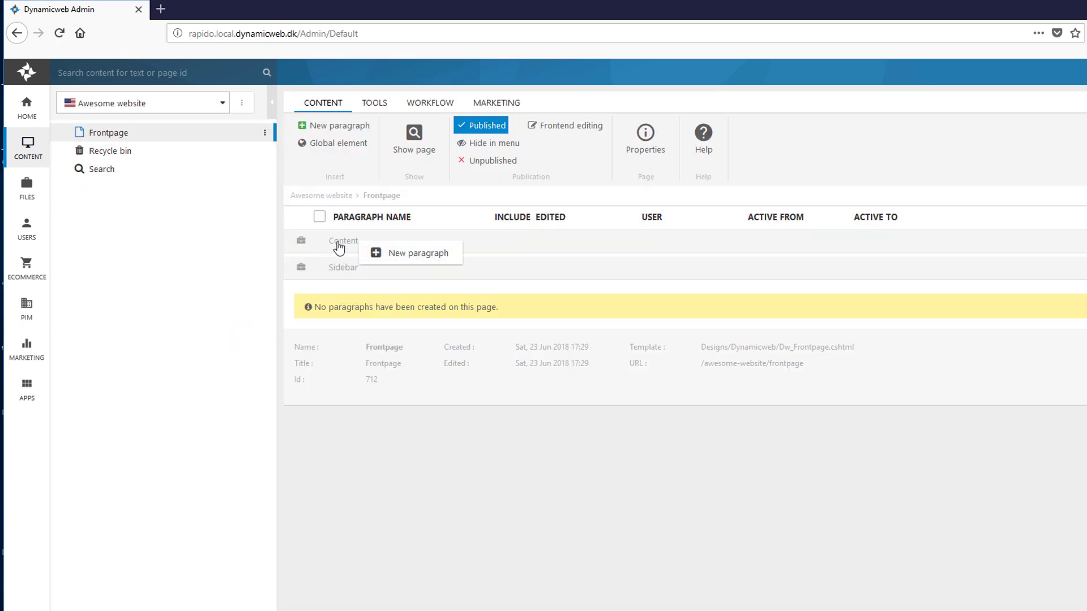
{"action": "left_click", "coordinate": [418, 255]}
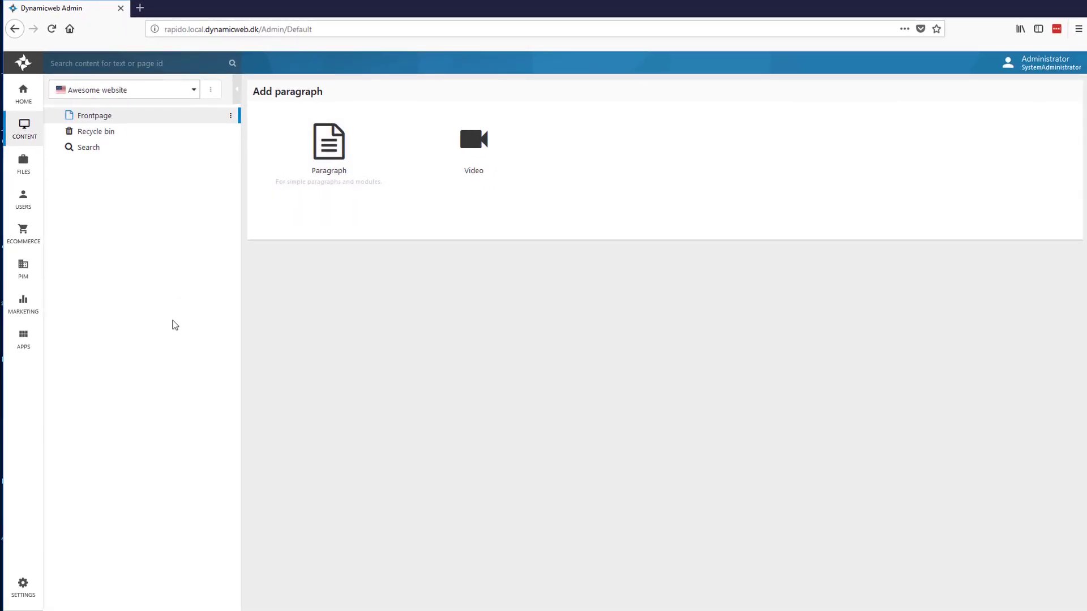
Allow standard paragraphs by clearing "Disable standard paragraph" in the Editing interface settings, then save and close.
{"action": "left_click", "coordinate": [24, 586]}
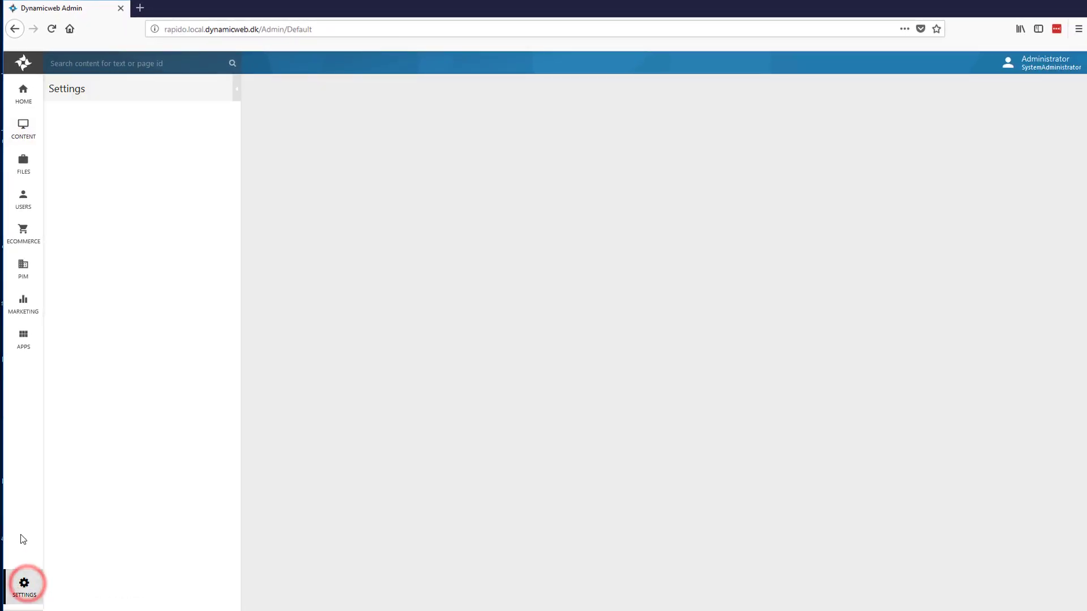
{"action": "left_click", "coordinate": [56, 144]}
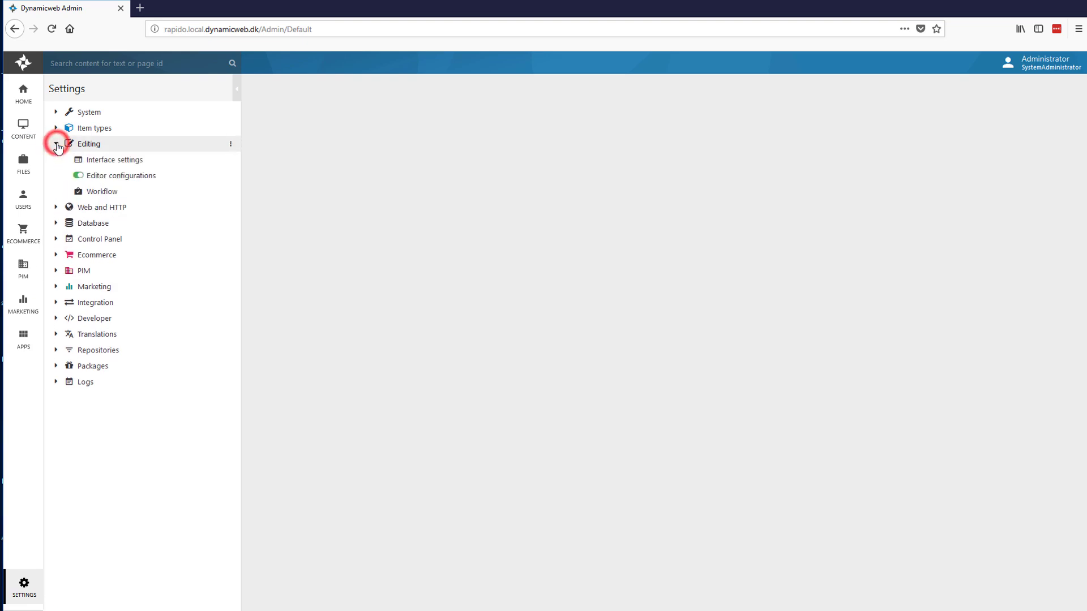
{"action": "left_click", "coordinate": [116, 166]}
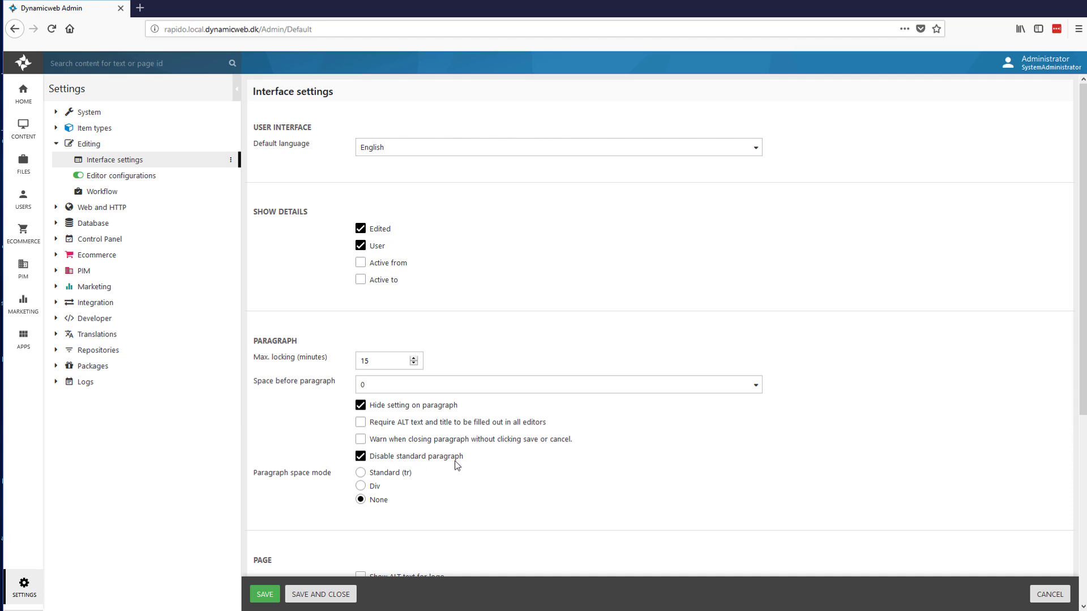
{"action": "left_click", "coordinate": [360, 457]}
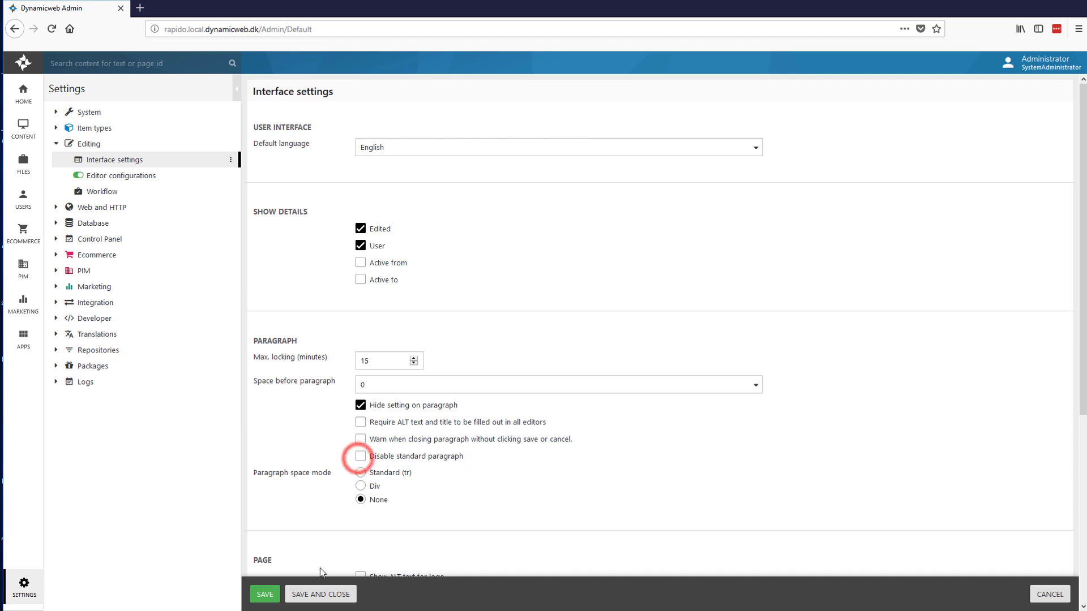
{"action": "left_click", "coordinate": [303, 588]}
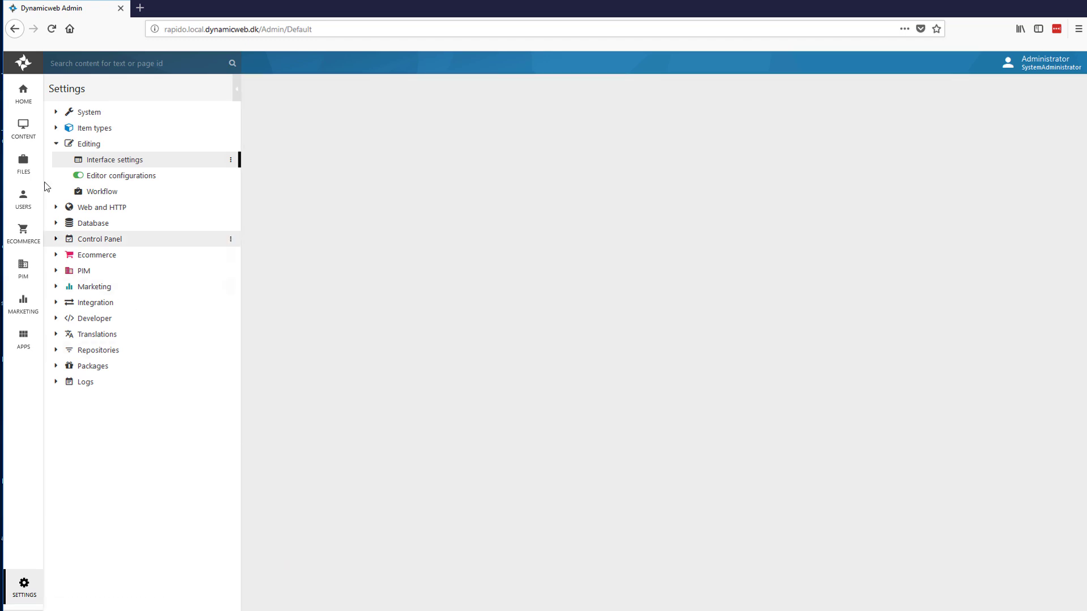
Return to the content of Awesome website and add a blank paragraph named "helo" to the Content placeholder of Frontpage.
{"action": "left_click", "coordinate": [18, 135]}
{"action": "left_click", "coordinate": [16, 136]}
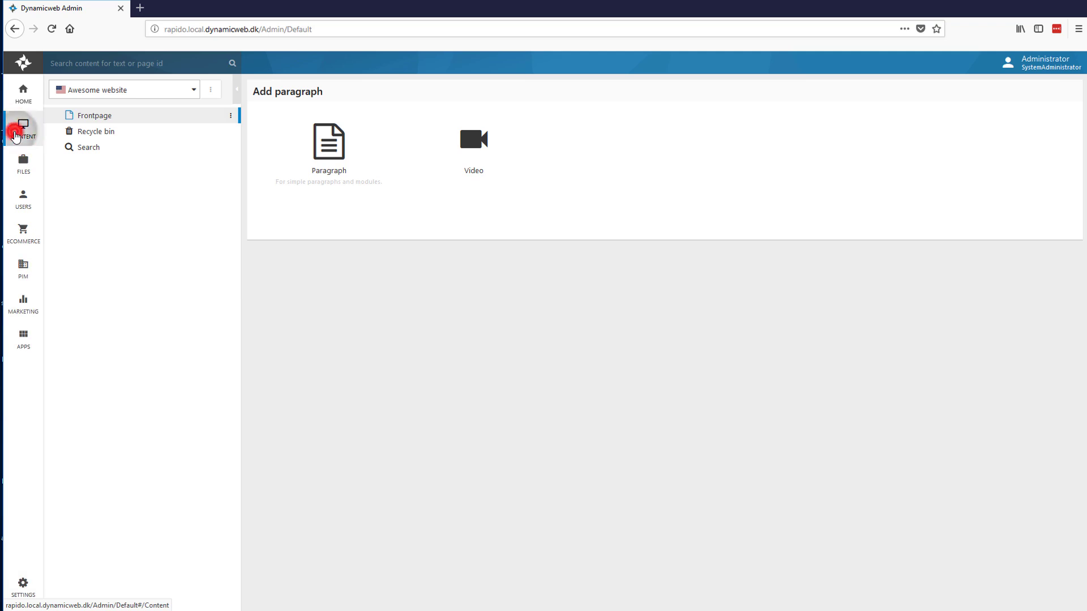
{"action": "right_click", "coordinate": [114, 138]}
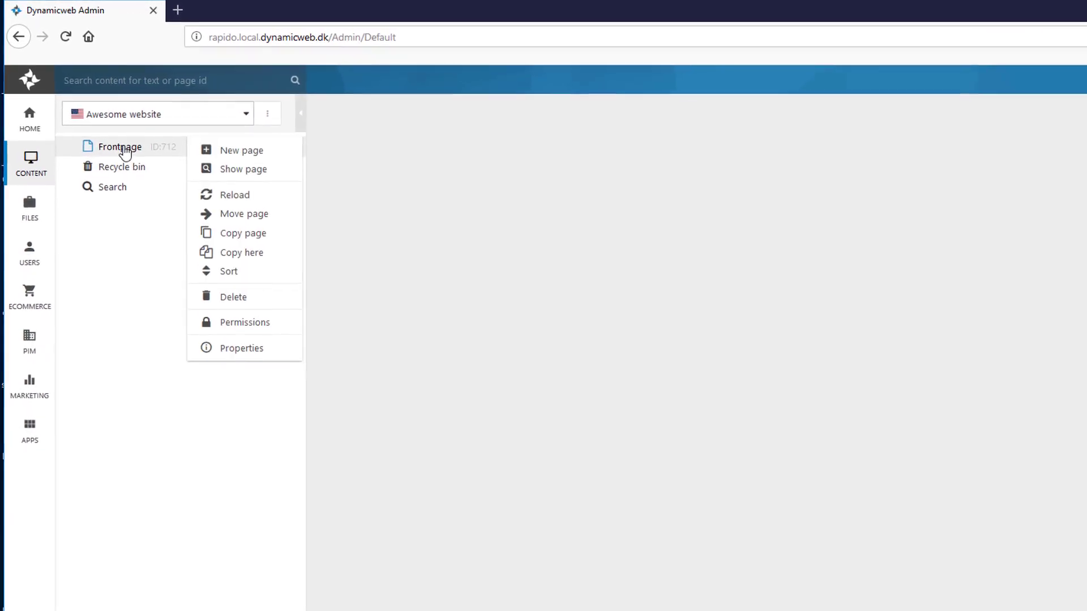
{"action": "left_click", "coordinate": [125, 149]}
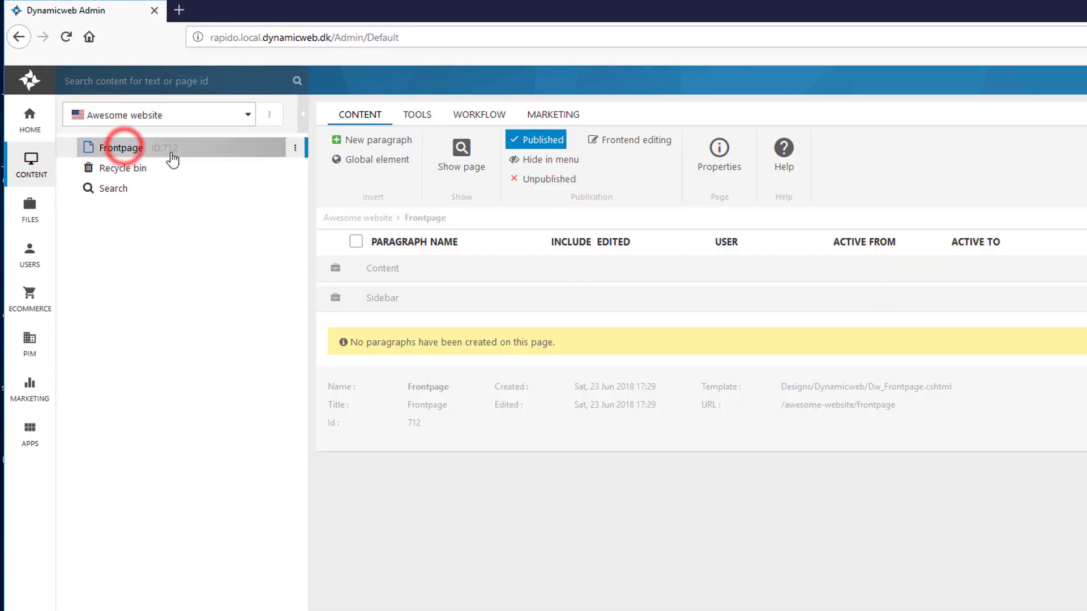
{"action": "left_click", "coordinate": [383, 271]}
{"action": "left_click", "coordinate": [432, 283]}
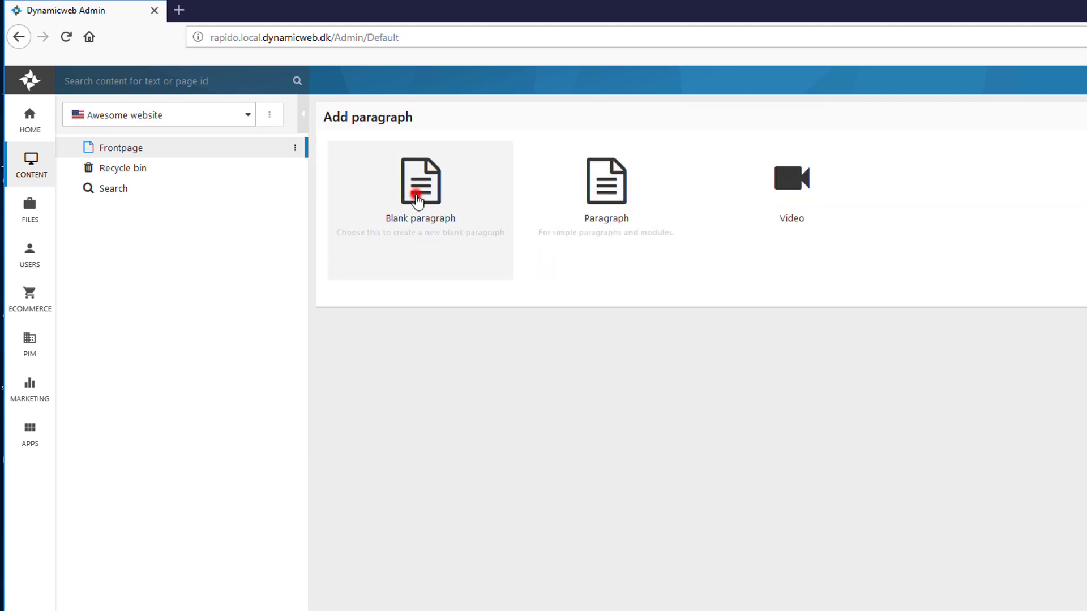
{"action": "left_click", "coordinate": [417, 200]}
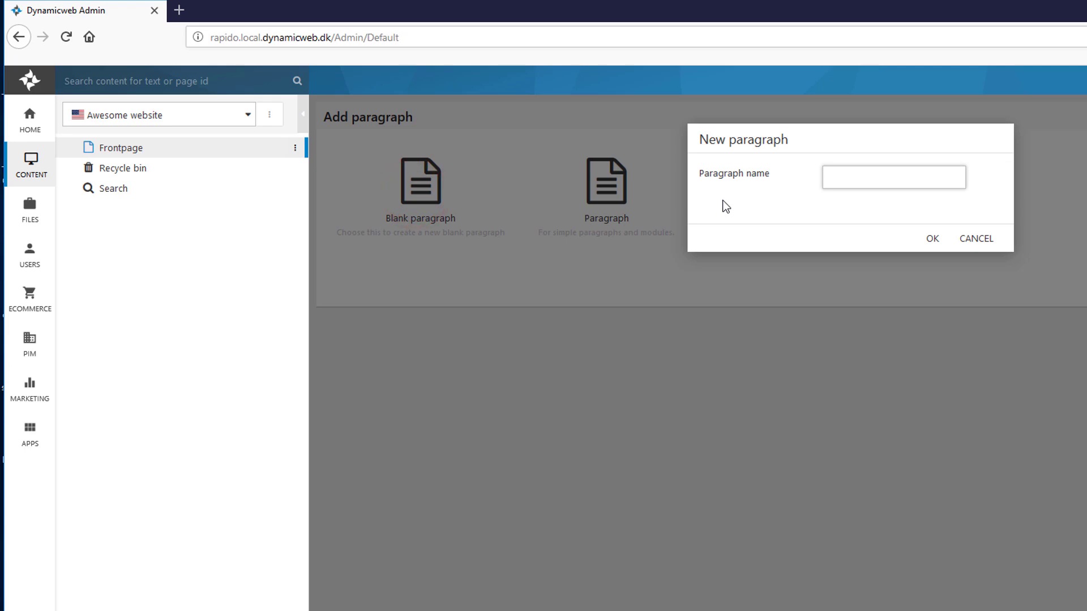
{"action": "type", "text": "helo"}
{"action": "key", "text": "Return"}
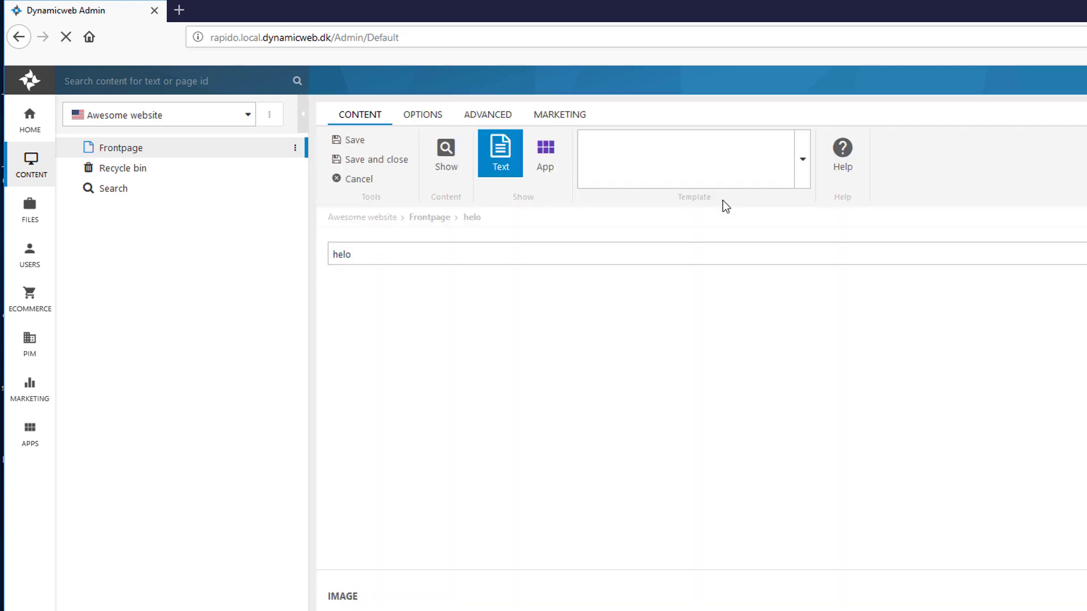
Enter "helo world" as the paragraph text, save it and show the page in the frontend.
{"action": "left_click", "coordinate": [559, 451]}
{"action": "type", "text": "helo world"}
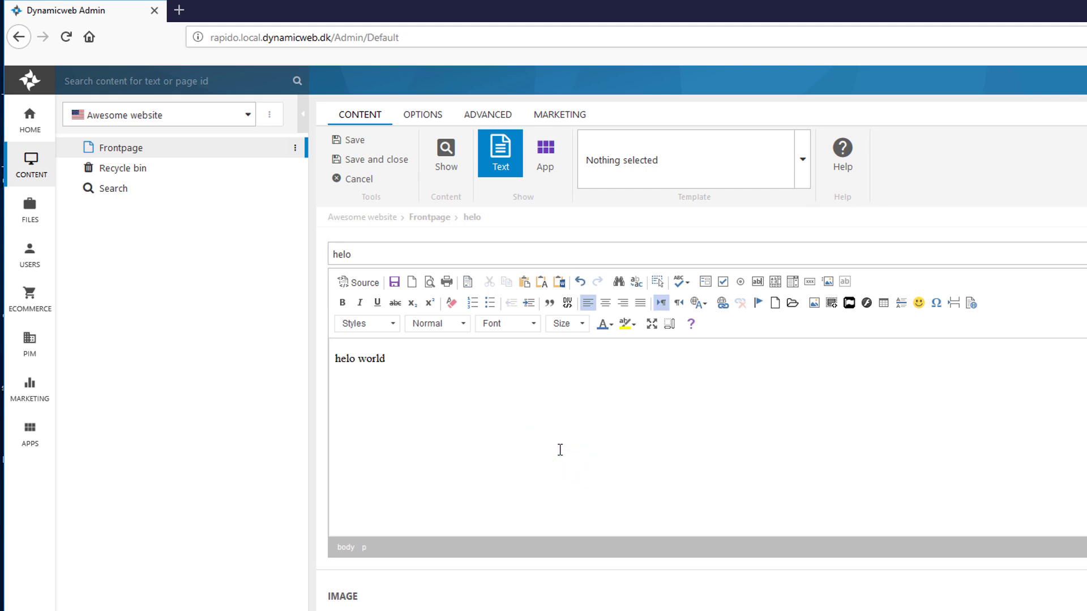
{"action": "left_click", "coordinate": [352, 141]}
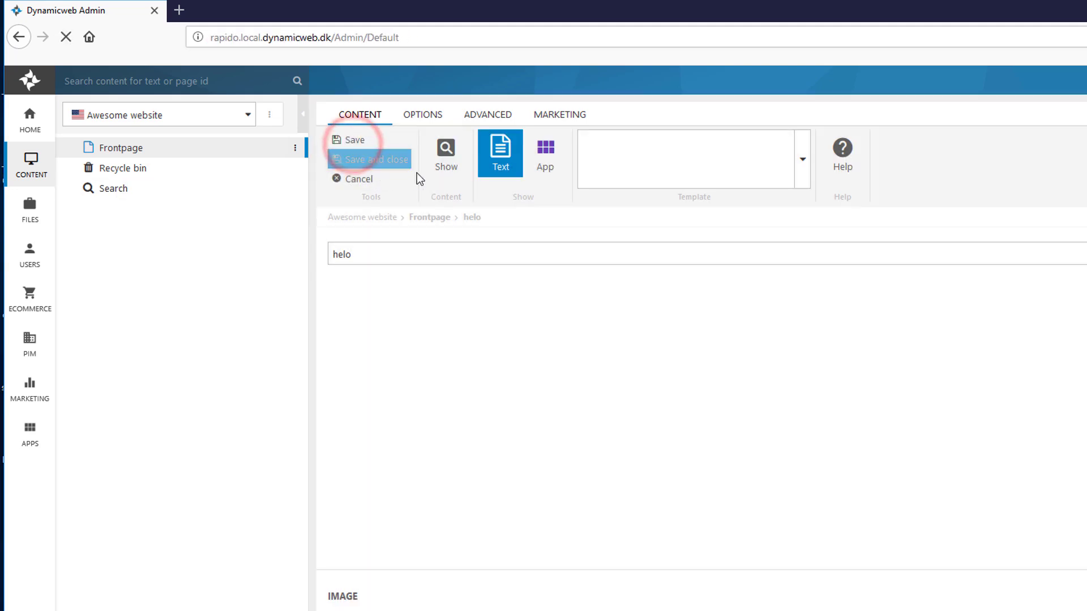
{"action": "left_click", "coordinate": [439, 164]}
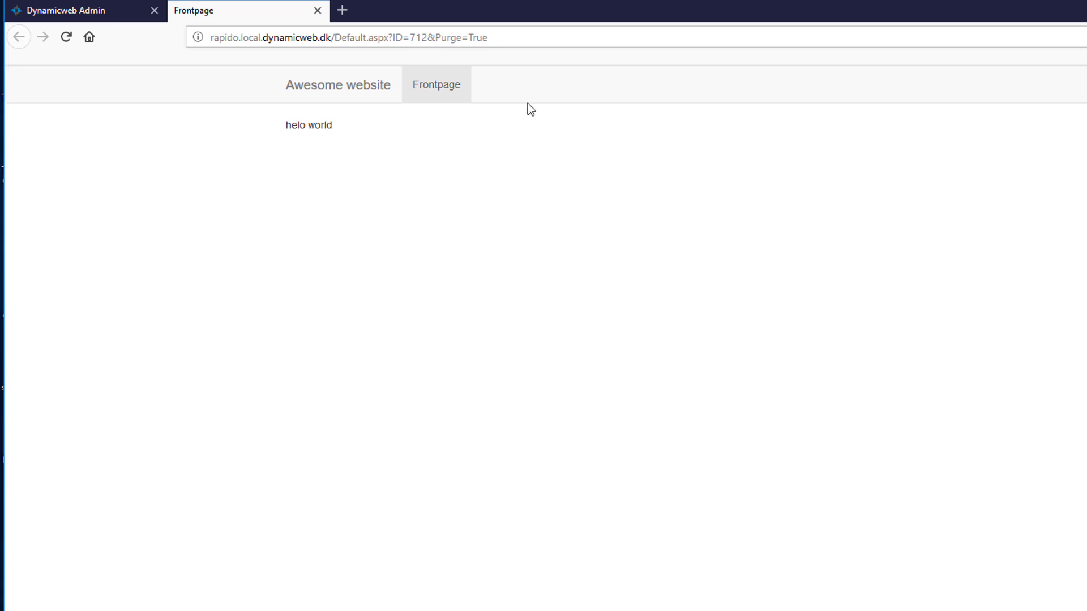
Switch back to the Dynamicweb administration, reload the file manager and open the Templates/Designs/Dynamicweb folder.
{"action": "left_click", "coordinate": [69, 13]}
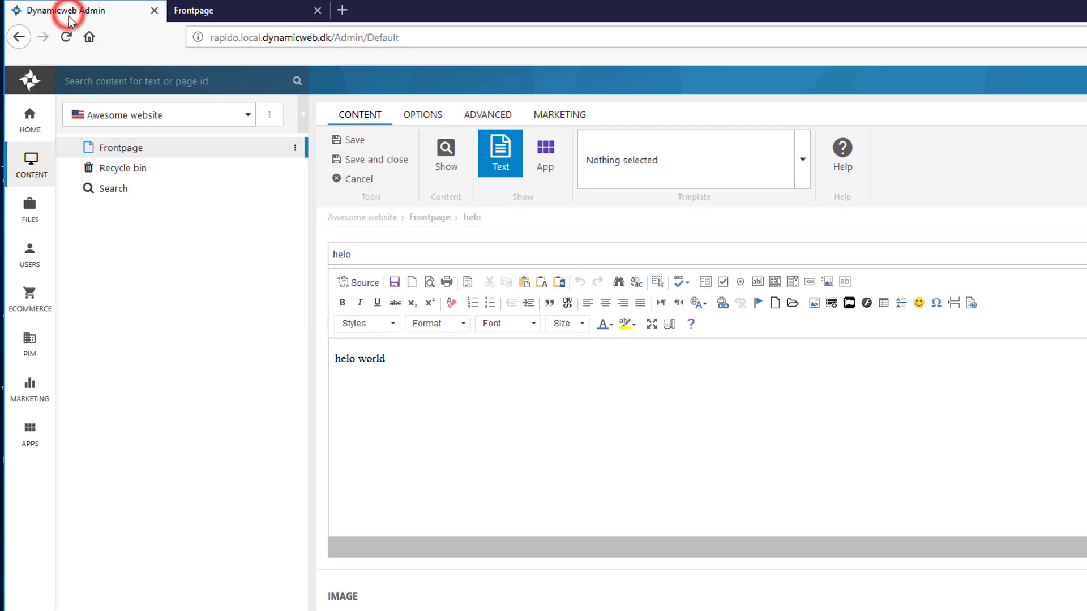
{"action": "left_click", "coordinate": [45, 213]}
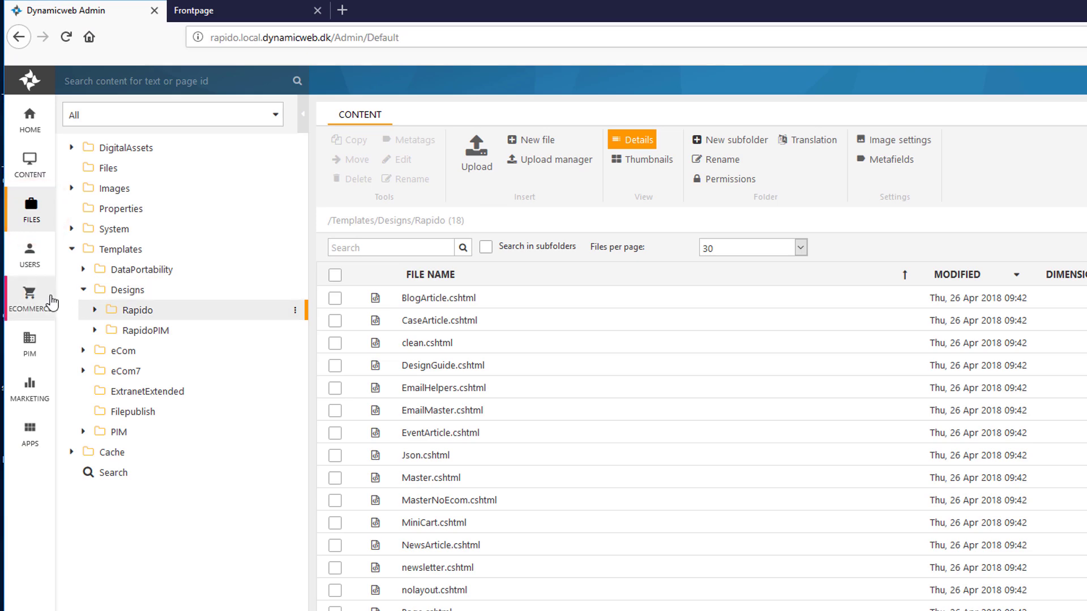
{"action": "left_click", "coordinate": [29, 216]}
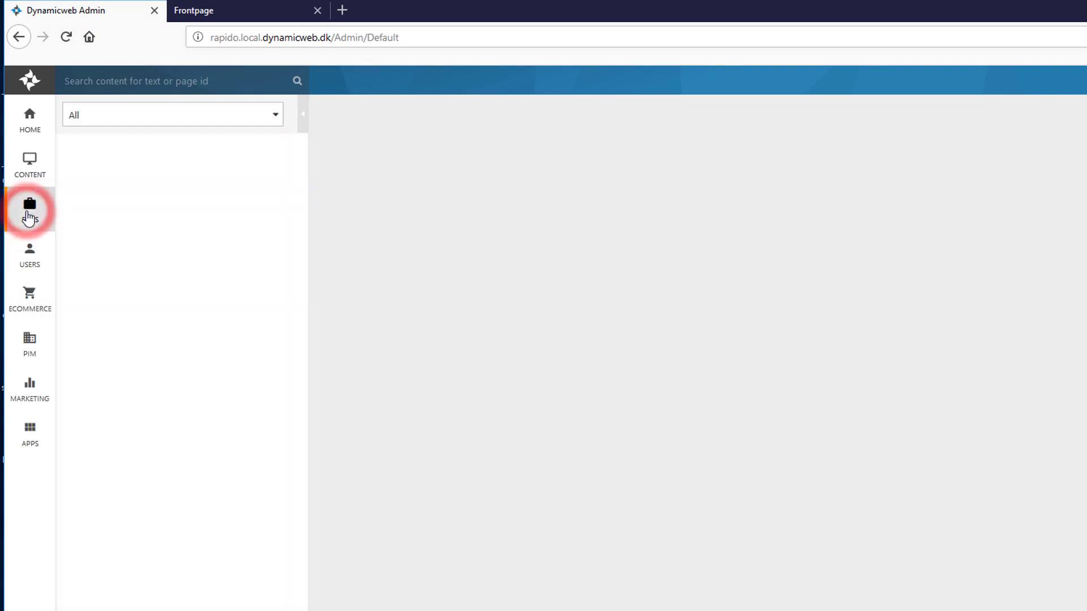
{"action": "left_click", "coordinate": [82, 250]}
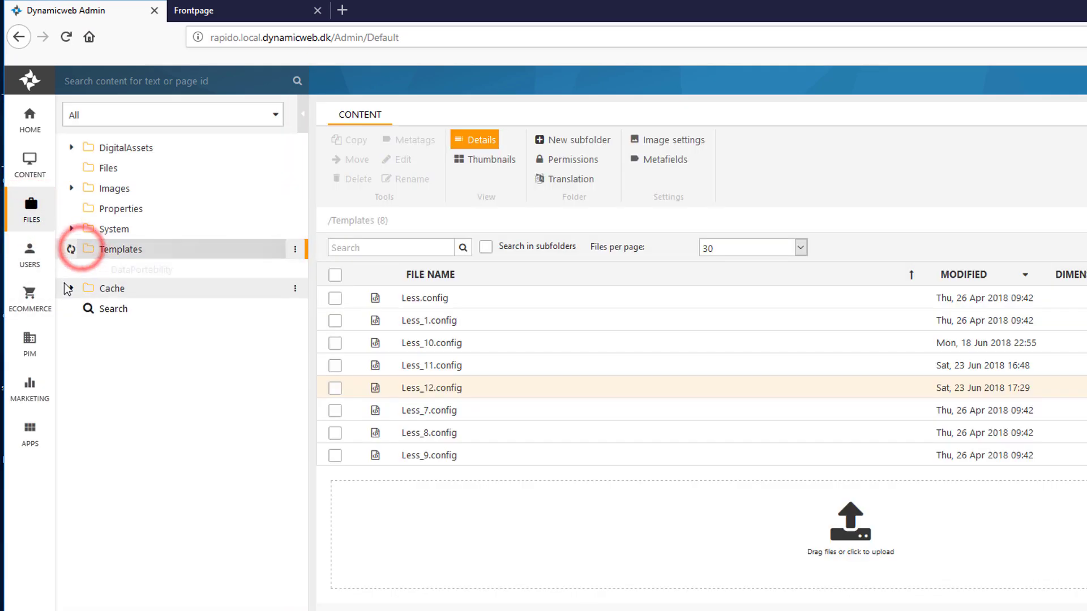
{"action": "left_click", "coordinate": [90, 292]}
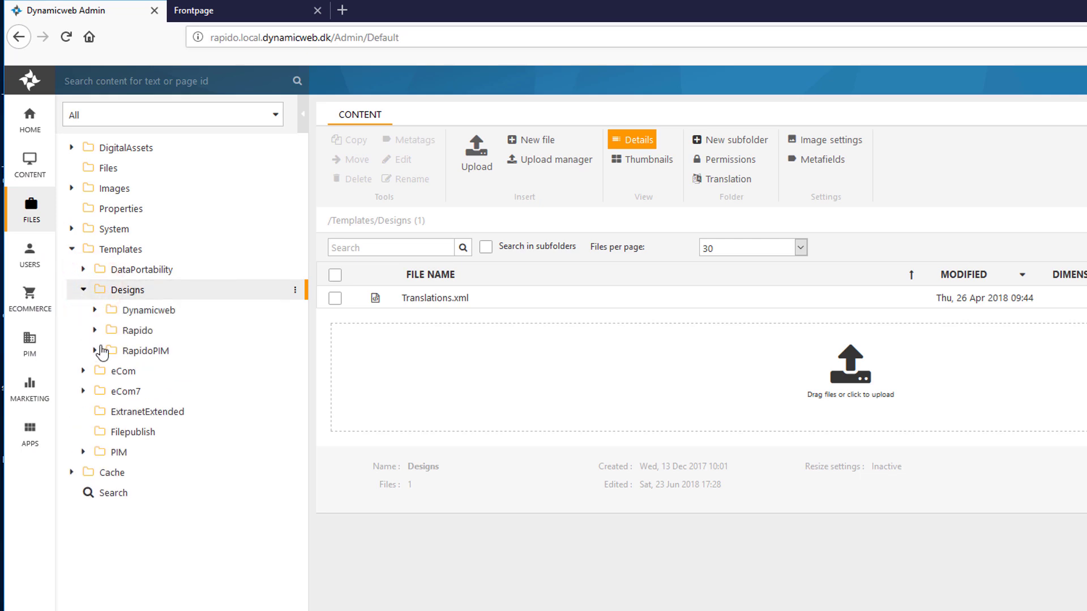
{"action": "left_click", "coordinate": [165, 314]}
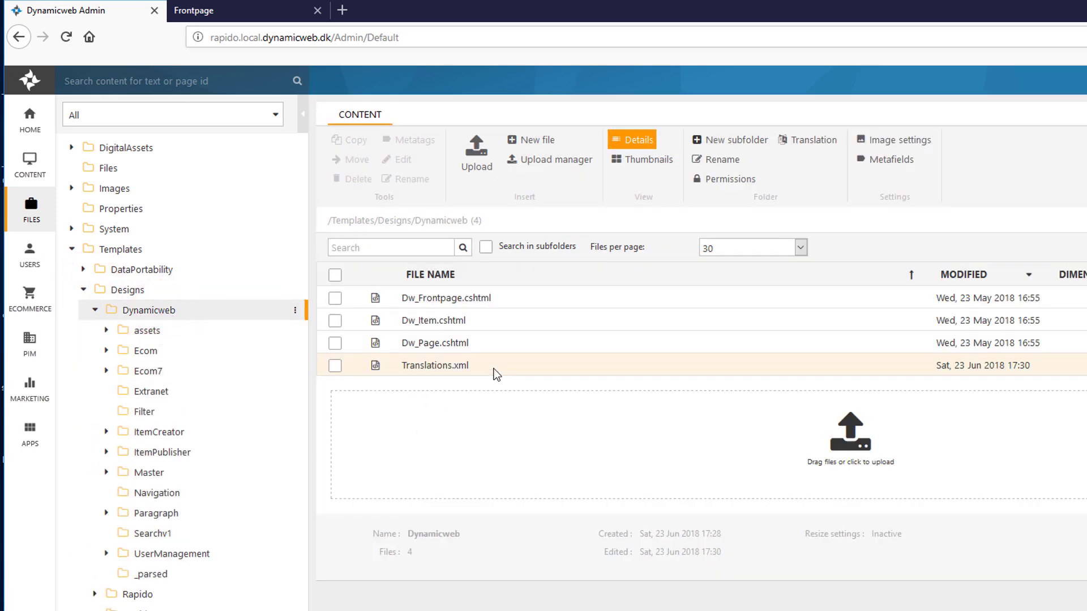
Open Dw_Frontpage.cshtml in the file editor to examine its markup, then close the editor.
{"action": "right_click", "coordinate": [476, 300]}
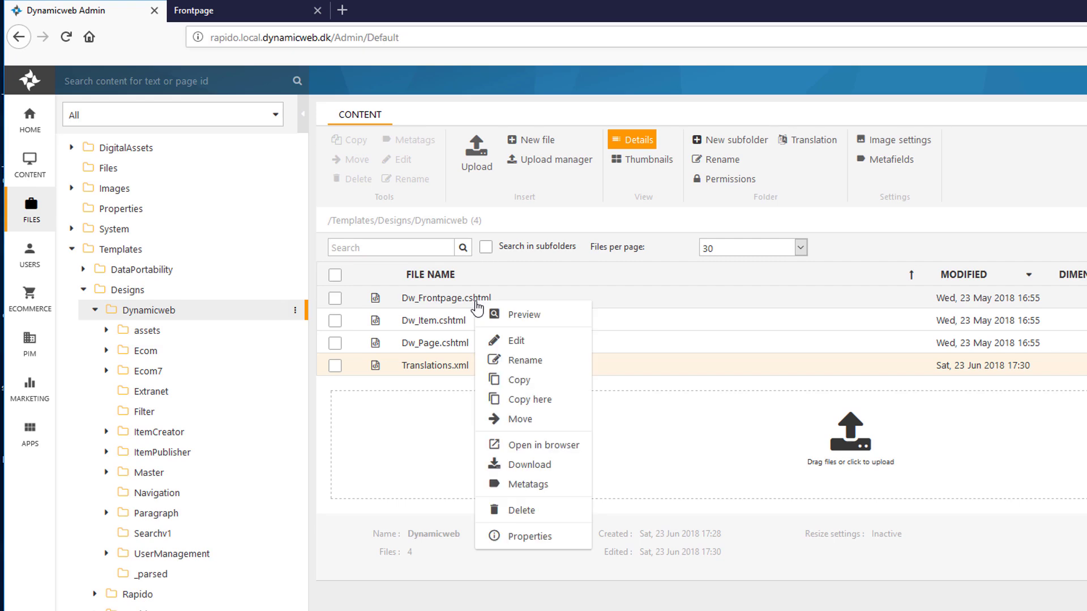
{"action": "left_click", "coordinate": [516, 342]}
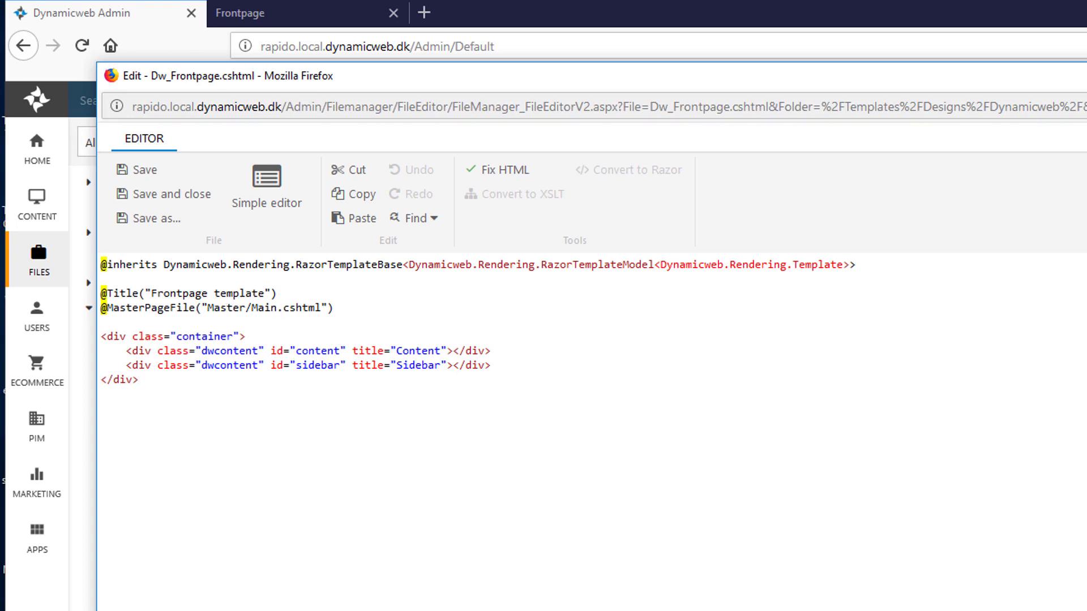
{"action": "left_click", "coordinate": [1086, 76]}
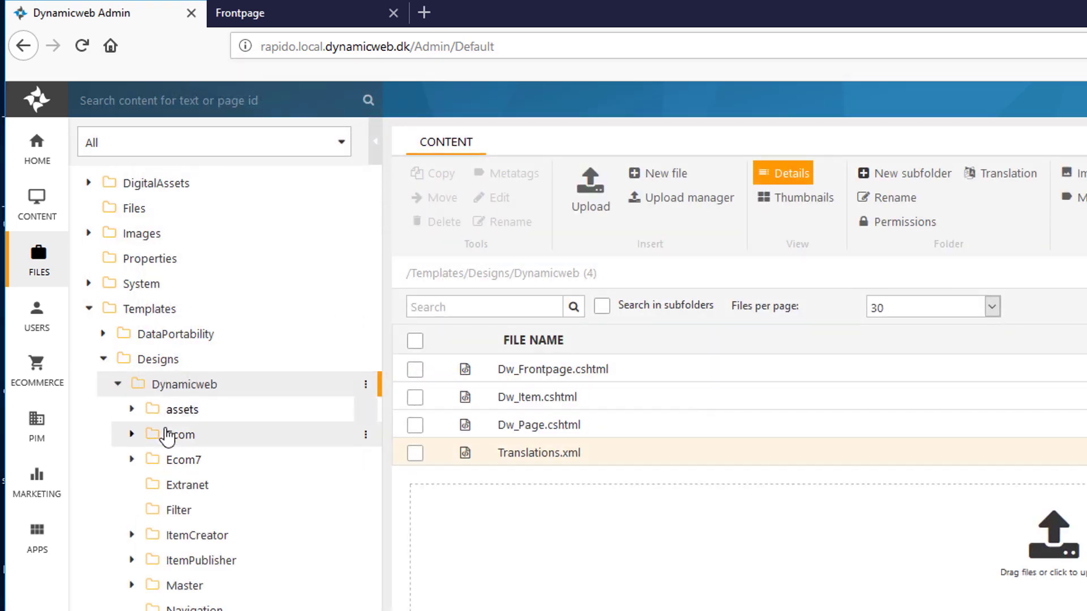
Open Main.cshtml from the design's Master folder in the file editor and examine its markup.
{"action": "left_click", "coordinate": [178, 587]}
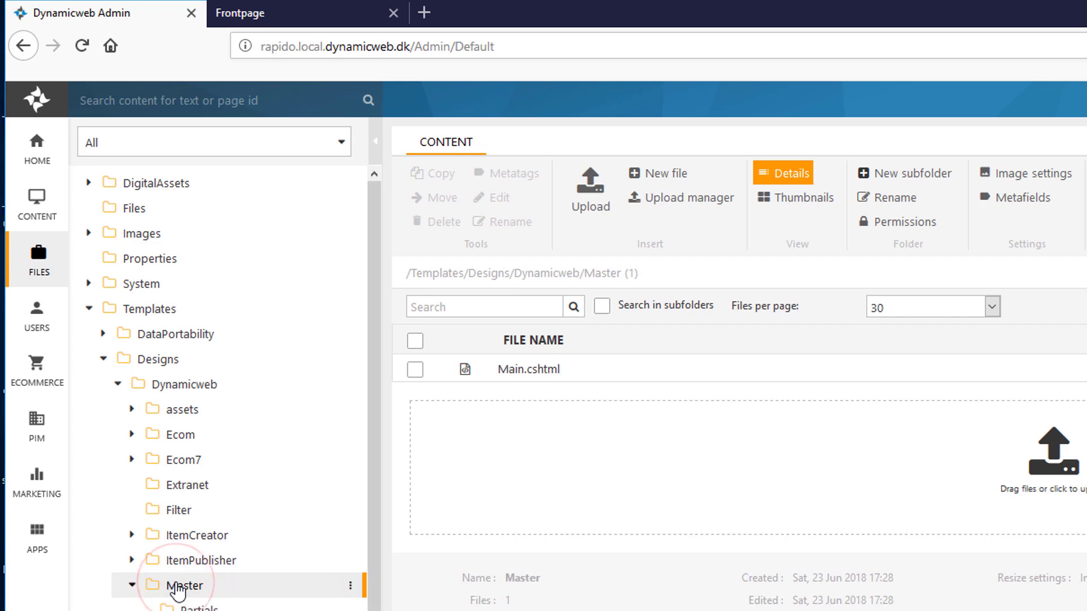
{"action": "right_click", "coordinate": [525, 375]}
{"action": "left_click", "coordinate": [588, 419]}
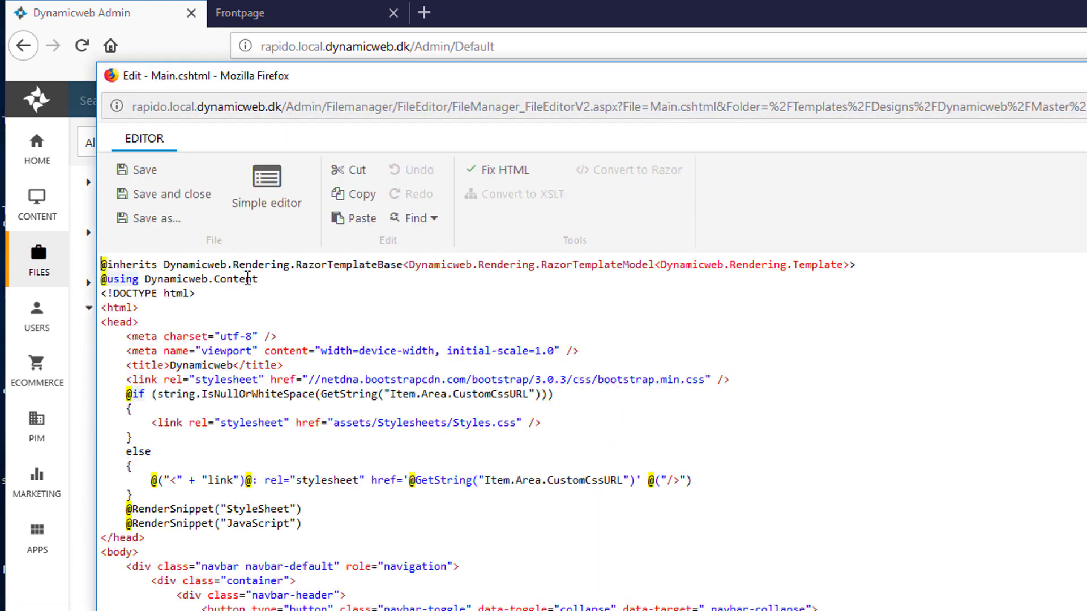
{"action": "triple_click", "coordinate": [223, 293]}
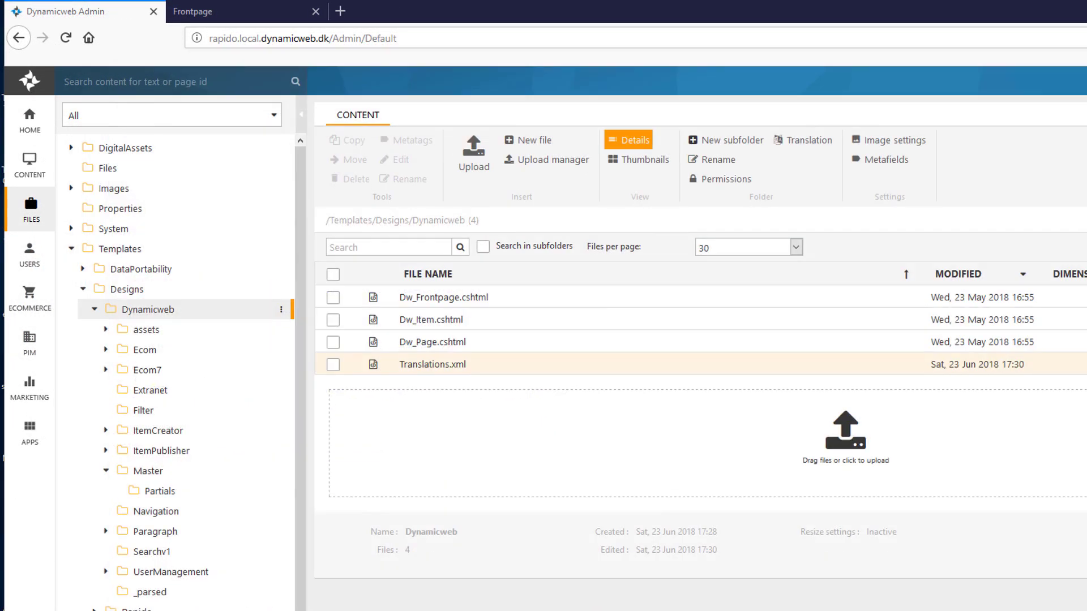
Reopen Dw_Frontpage.cshtml from the Dynamicweb design folder and examine the dwcontent class and content id of its first placeholder.
{"action": "left_click", "coordinate": [450, 298]}
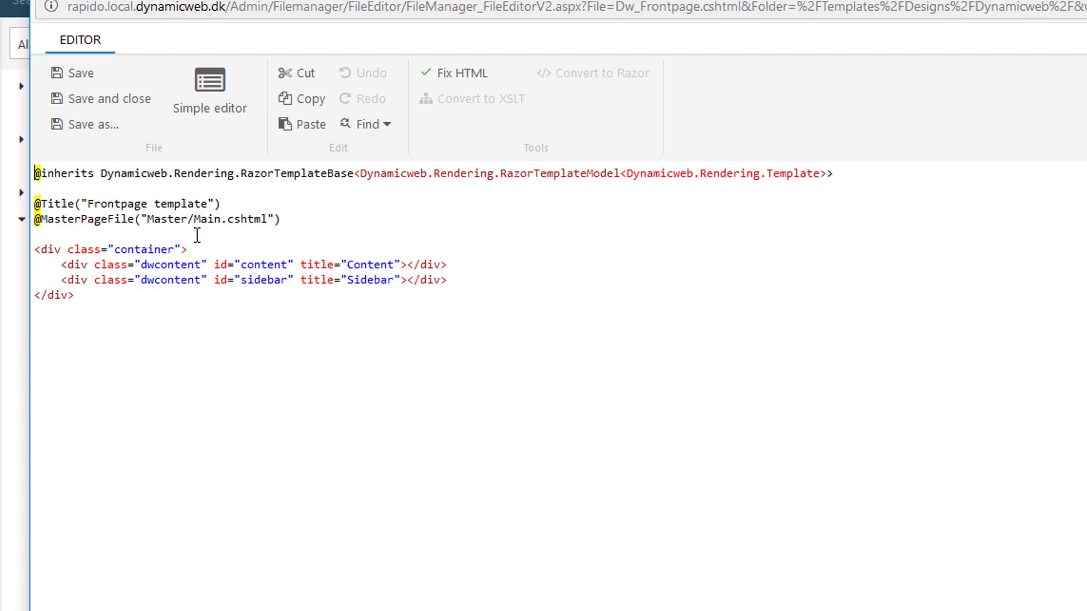
{"action": "double_click", "coordinate": [156, 265]}
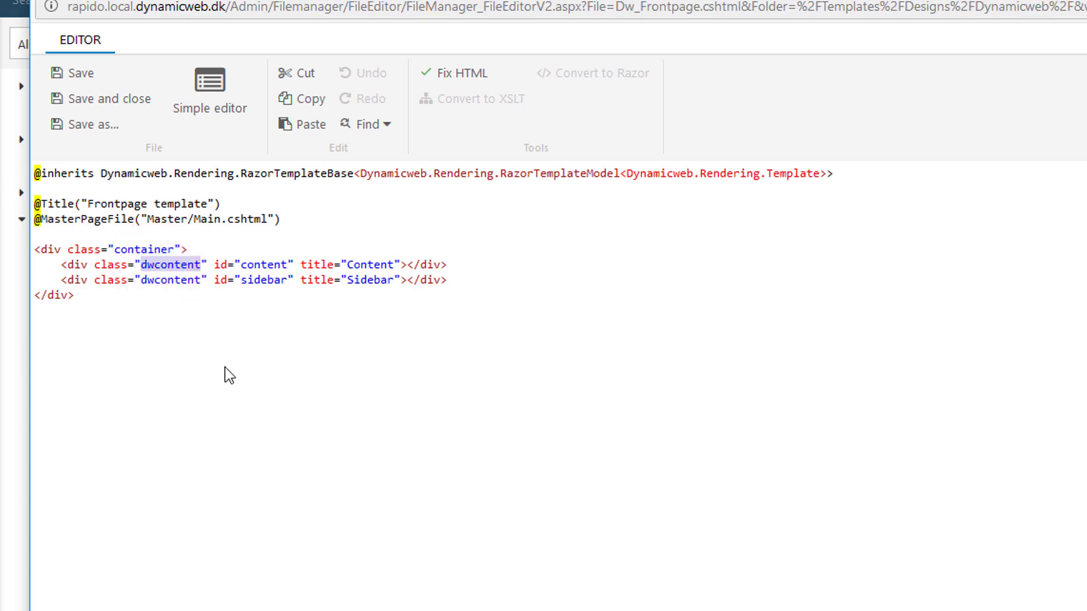
{"action": "double_click", "coordinate": [252, 264]}
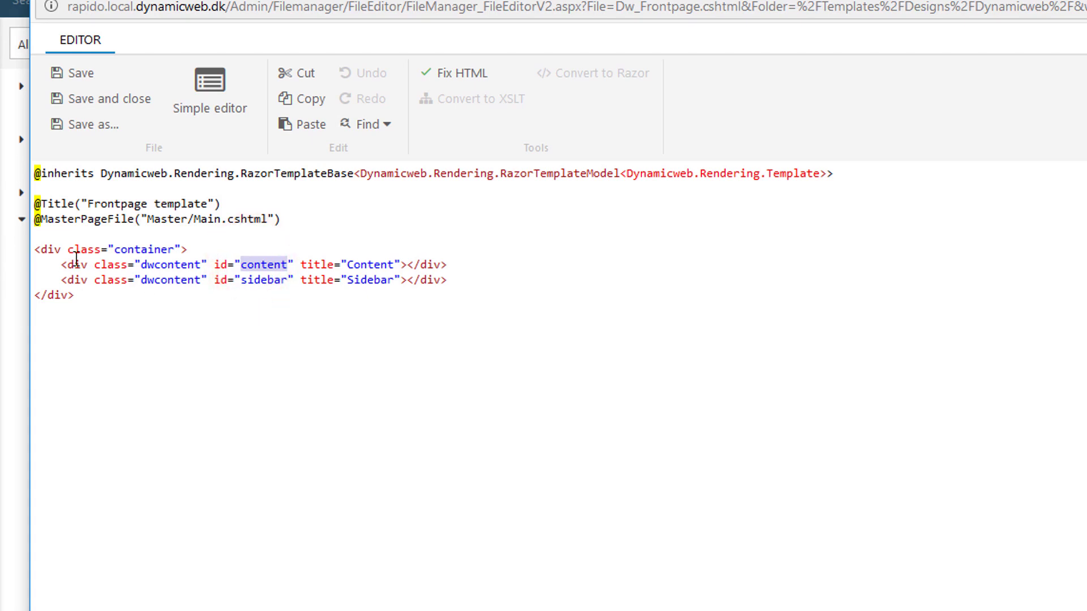
{"action": "left_click_drag", "start_coordinate": [68, 264], "coordinate": [223, 273]}
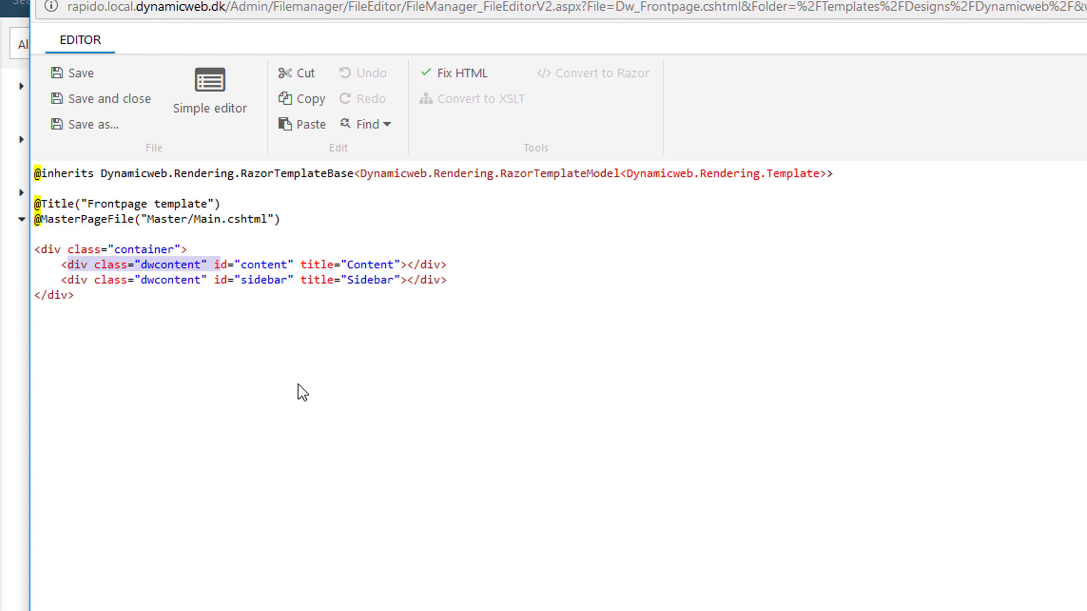
{"action": "left_click", "coordinate": [172, 266]}
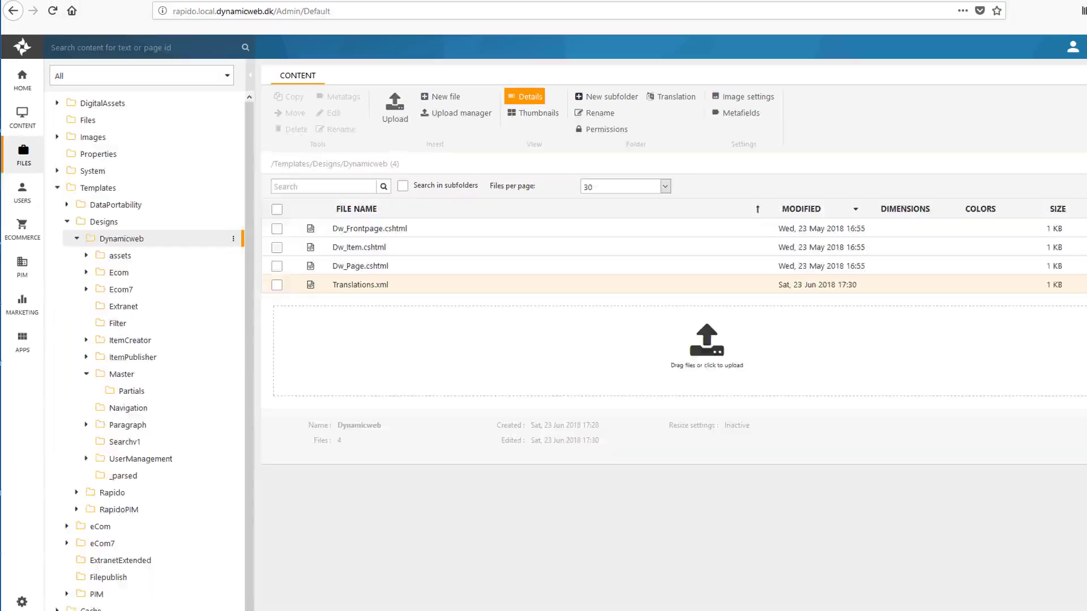
Go to doc.dynamicweb.dk in the browser and open the T1 Content Implementer tutorial "1.2 Designs, Layouts & Templates".
{"action": "left_click", "coordinate": [281, 3]}
{"action": "type", "text": "doc.dynamicweb.dk/"}
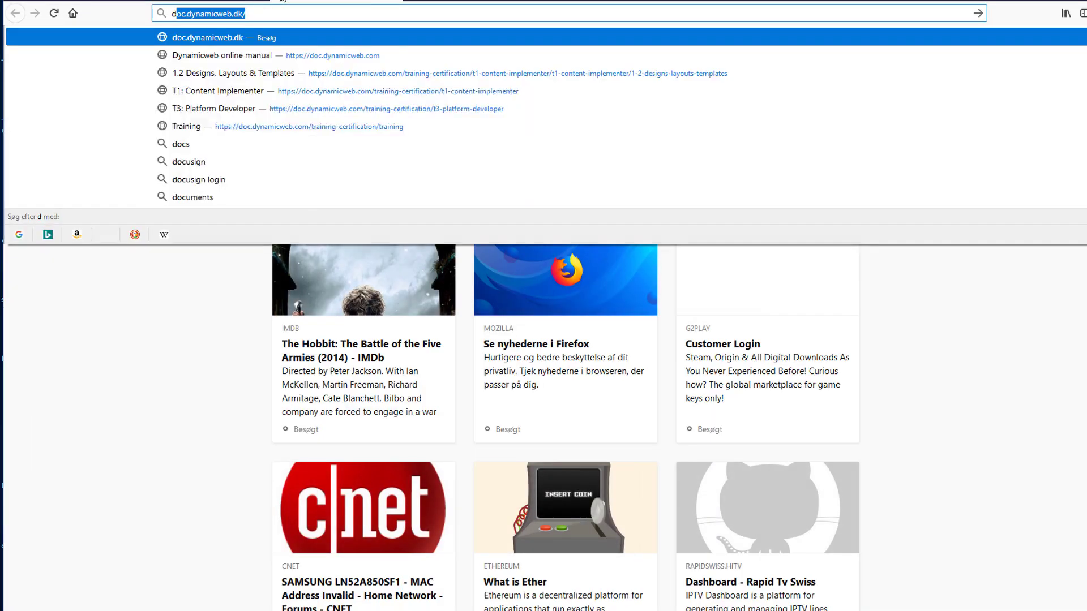
{"action": "key", "text": "Return"}
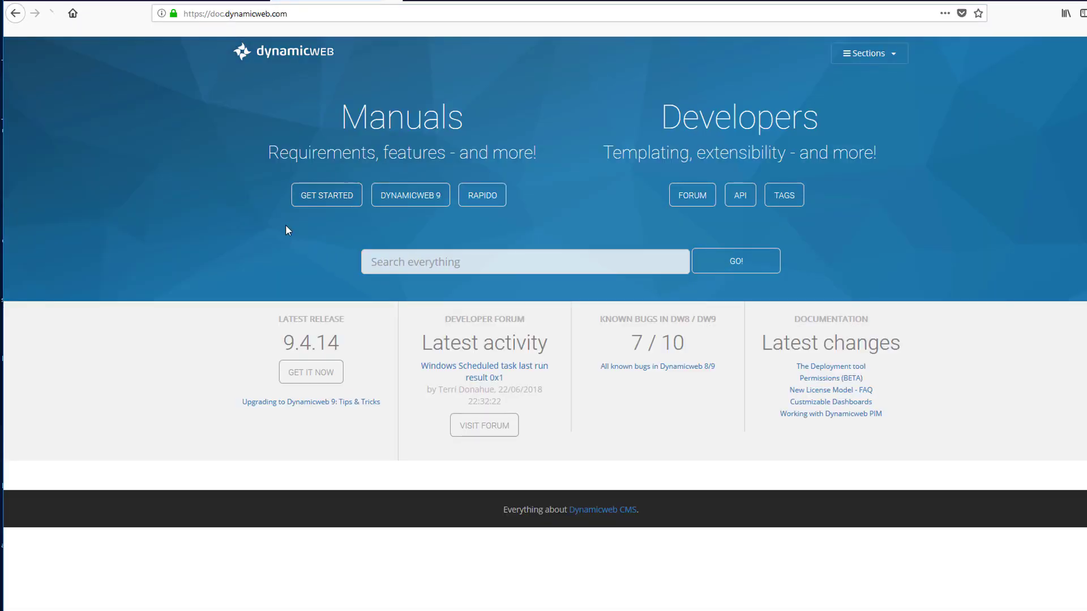
{"action": "left_click", "coordinate": [402, 197]}
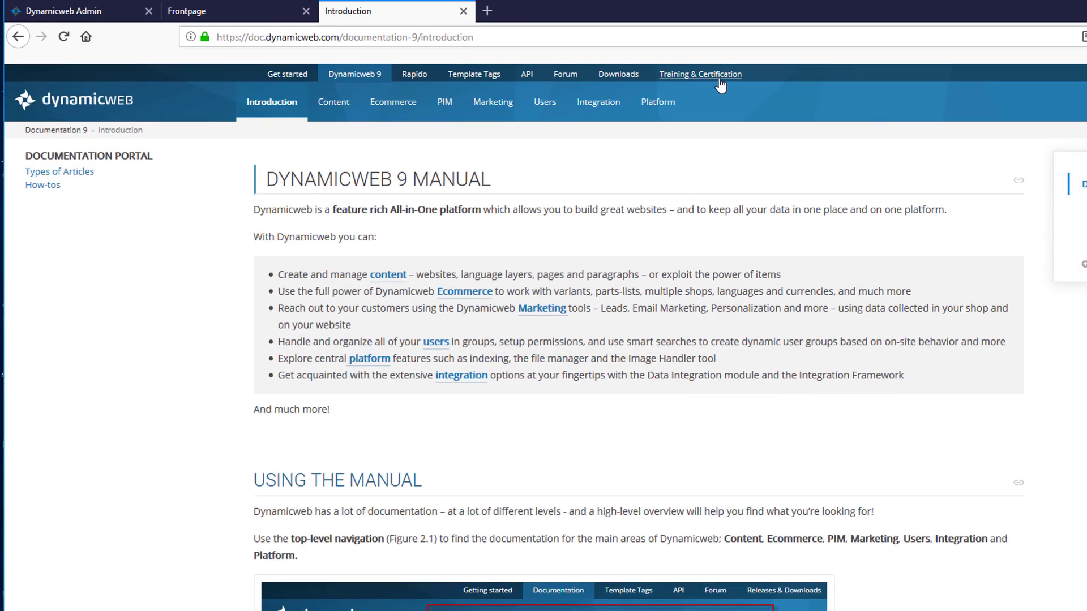
{"action": "left_click", "coordinate": [690, 74]}
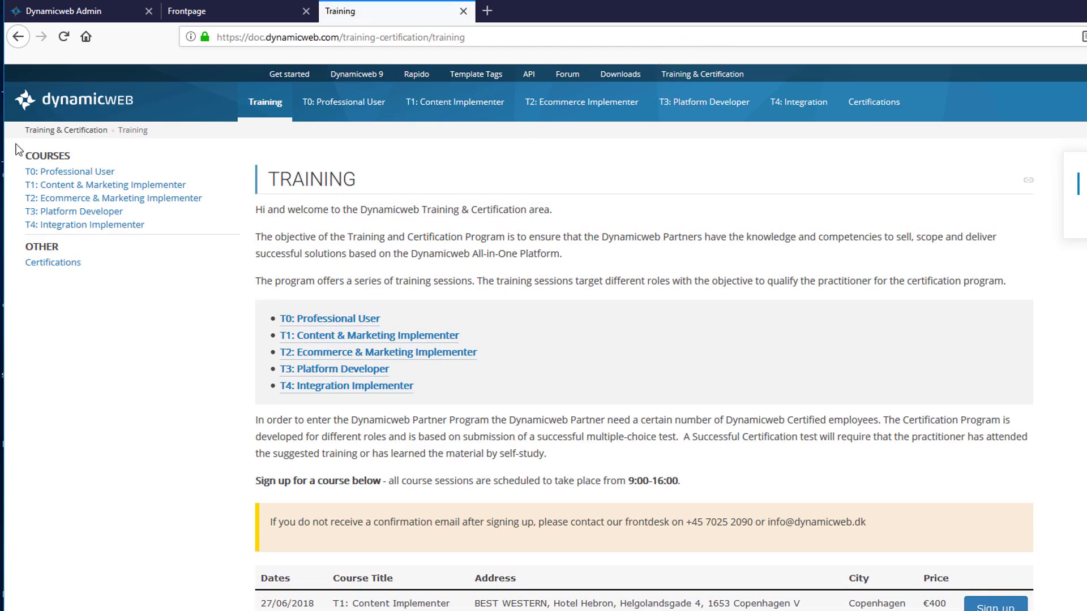
{"action": "left_click", "coordinate": [125, 189]}
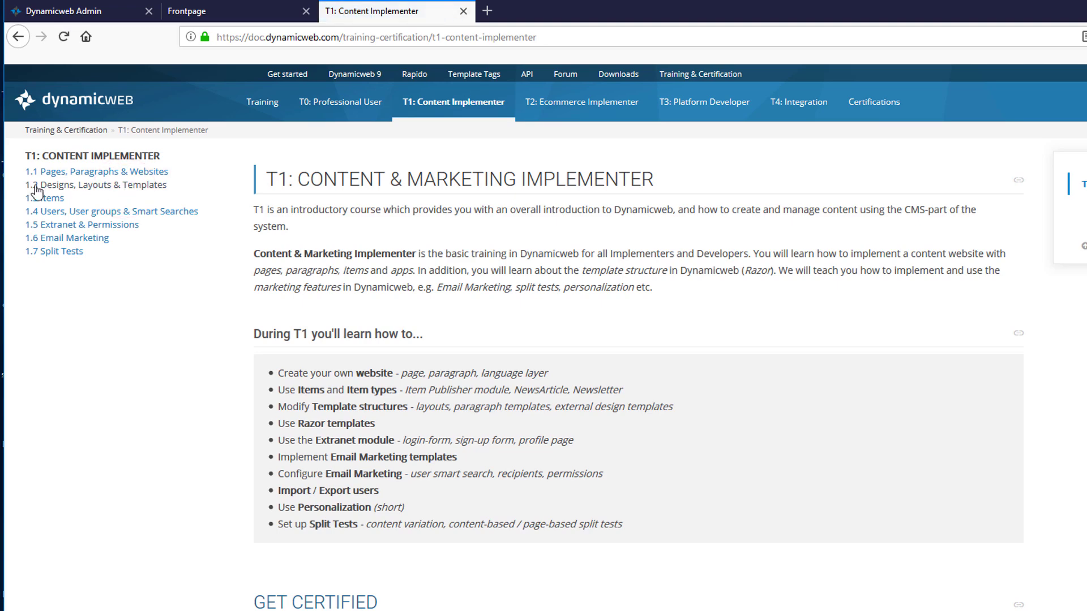
{"action": "left_click", "coordinate": [115, 189]}
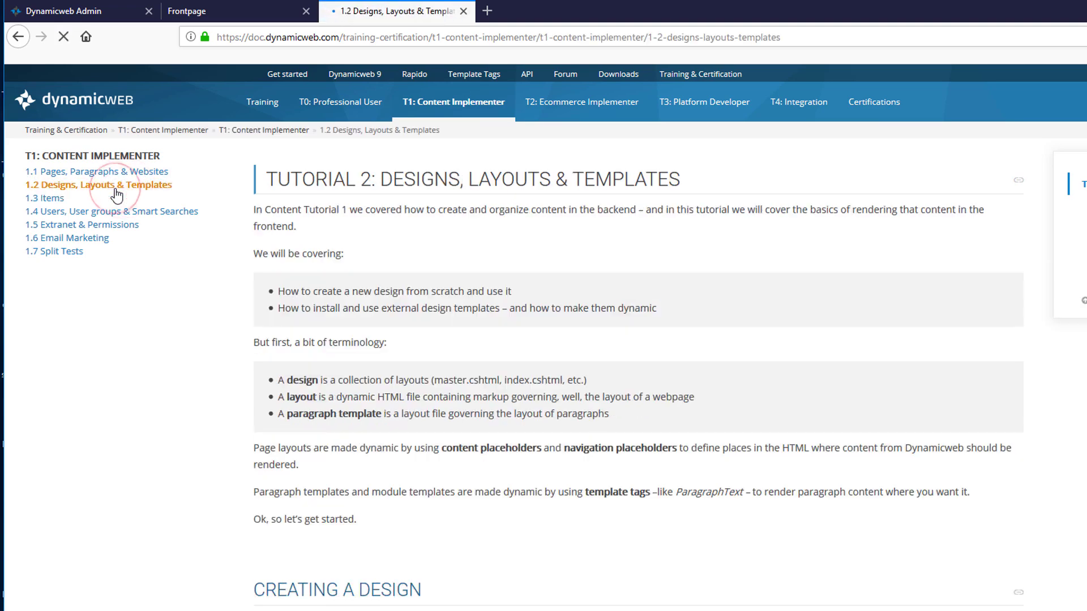
Skim the tutorial's instructions on creating a design and a page layout, then return to the Dynamicweb administration.
{"action": "scroll", "coordinate": [413, 365], "scroll_direction": "down", "scroll_amount": 15}
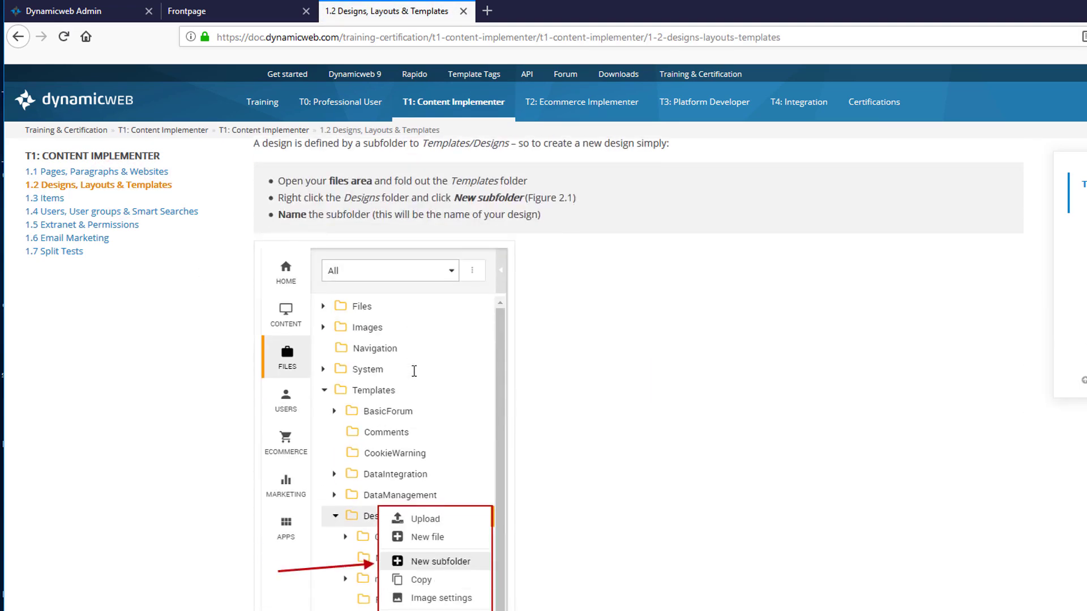
{"action": "scroll", "coordinate": [413, 371], "scroll_direction": "down", "scroll_amount": 5}
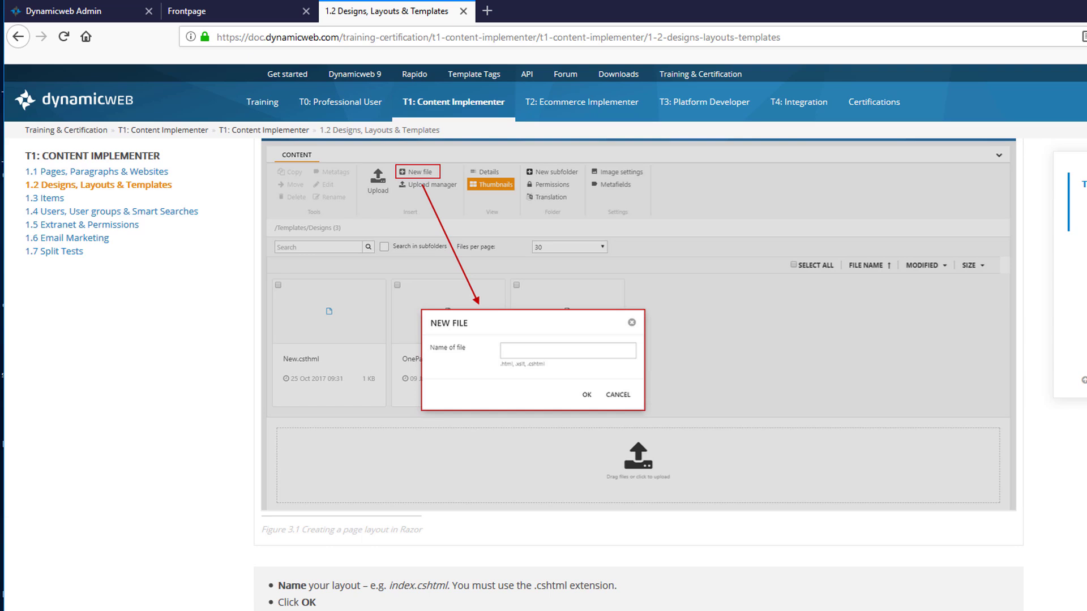
{"action": "left_click", "coordinate": [66, 14]}
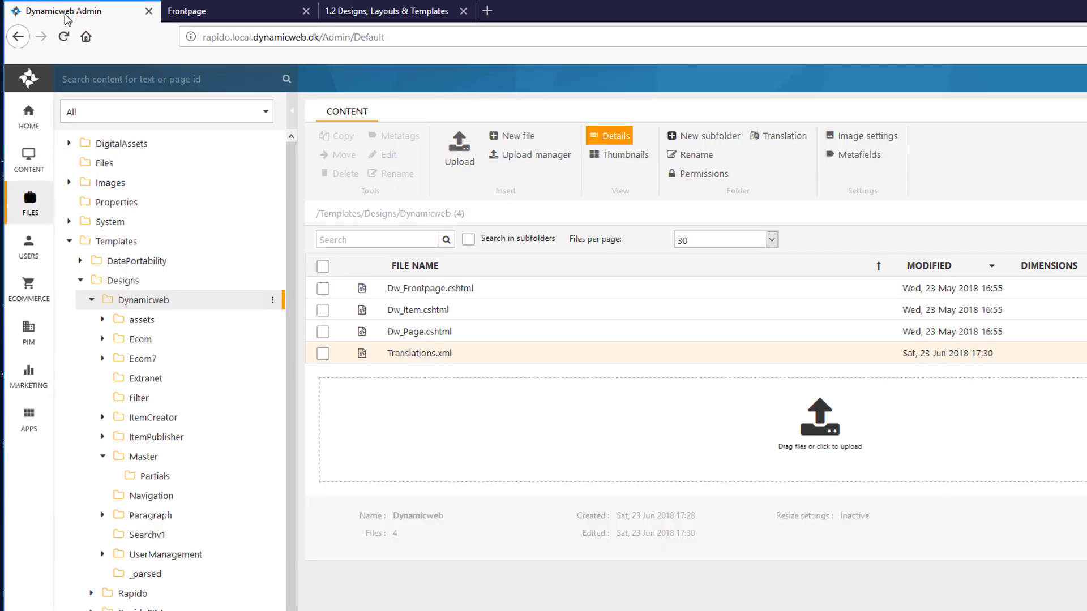